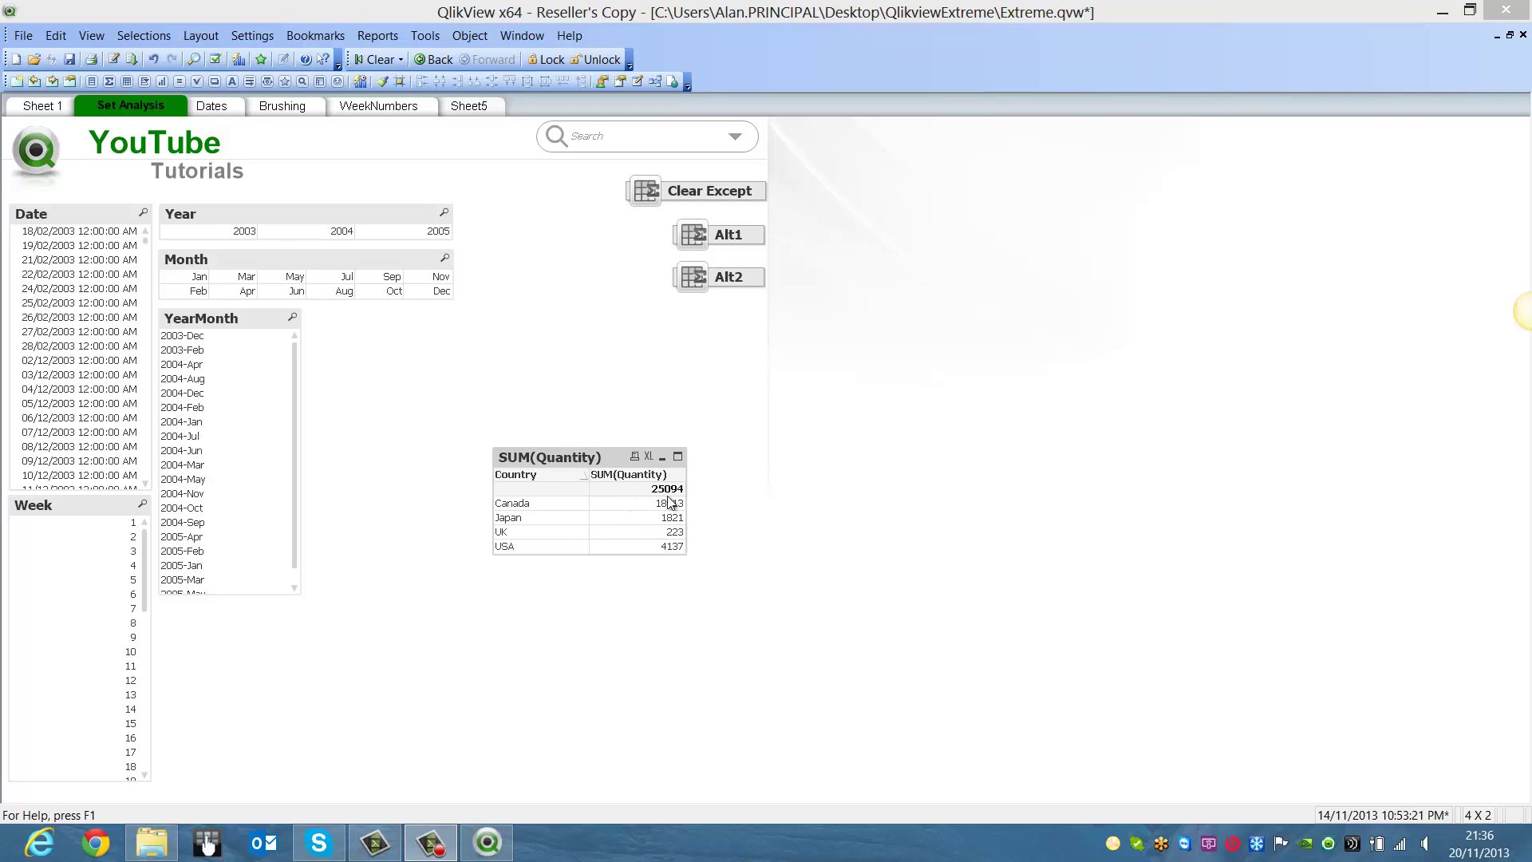
Test filtering with weeks 4–6, YearMonth 2004-Jan, dates 22/01–26/01/2004 and Month Jan, clearing in between
{"action": "left_click", "coordinate": [72, 568]}
{"action": "left_click_drag", "start_coordinate": [73, 575], "coordinate": [75, 608]}
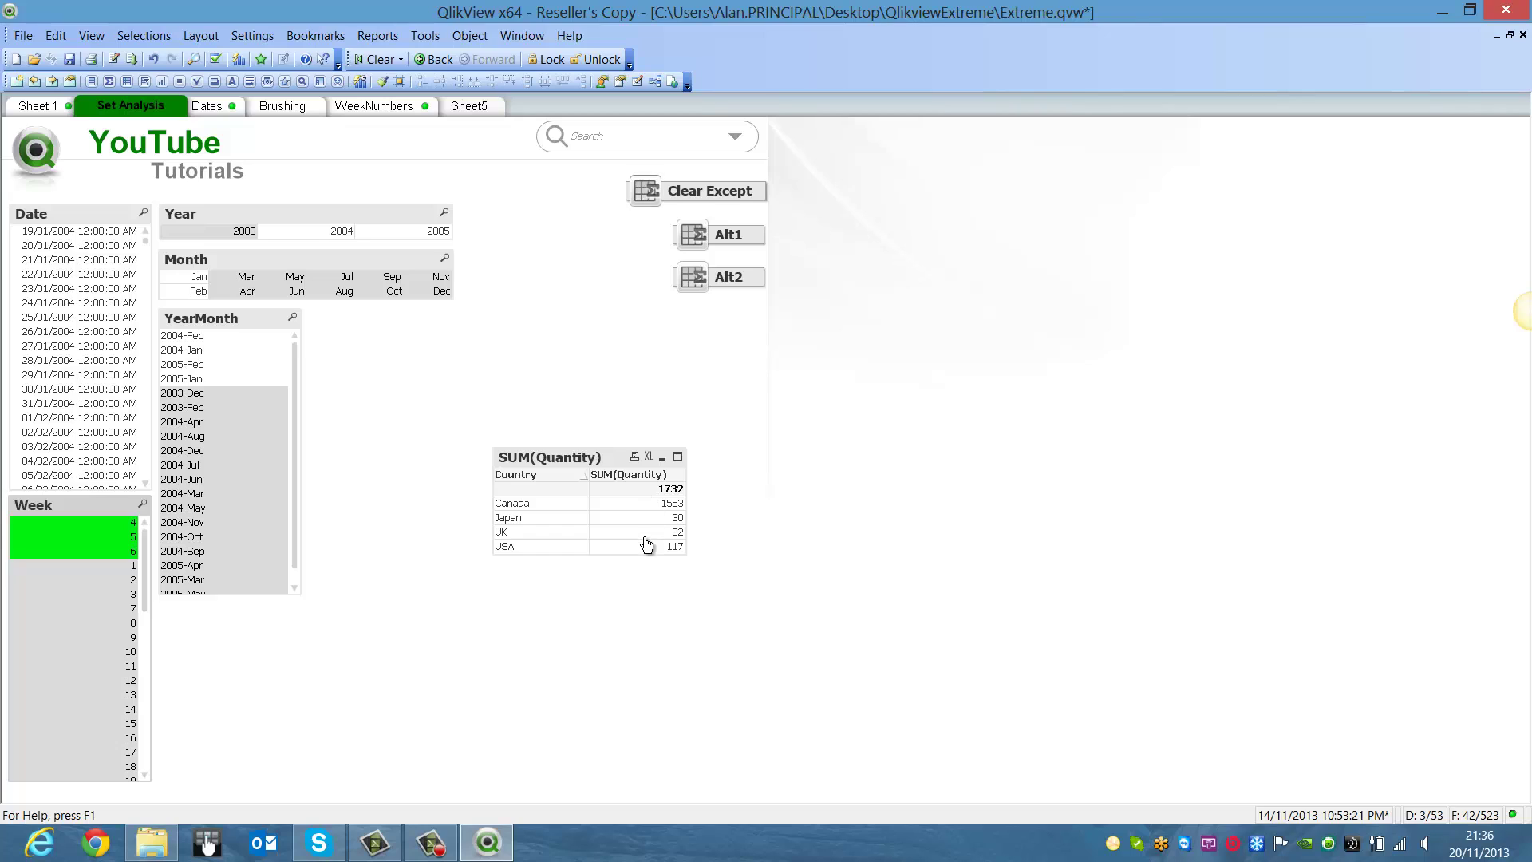
{"action": "left_click", "coordinate": [217, 355]}
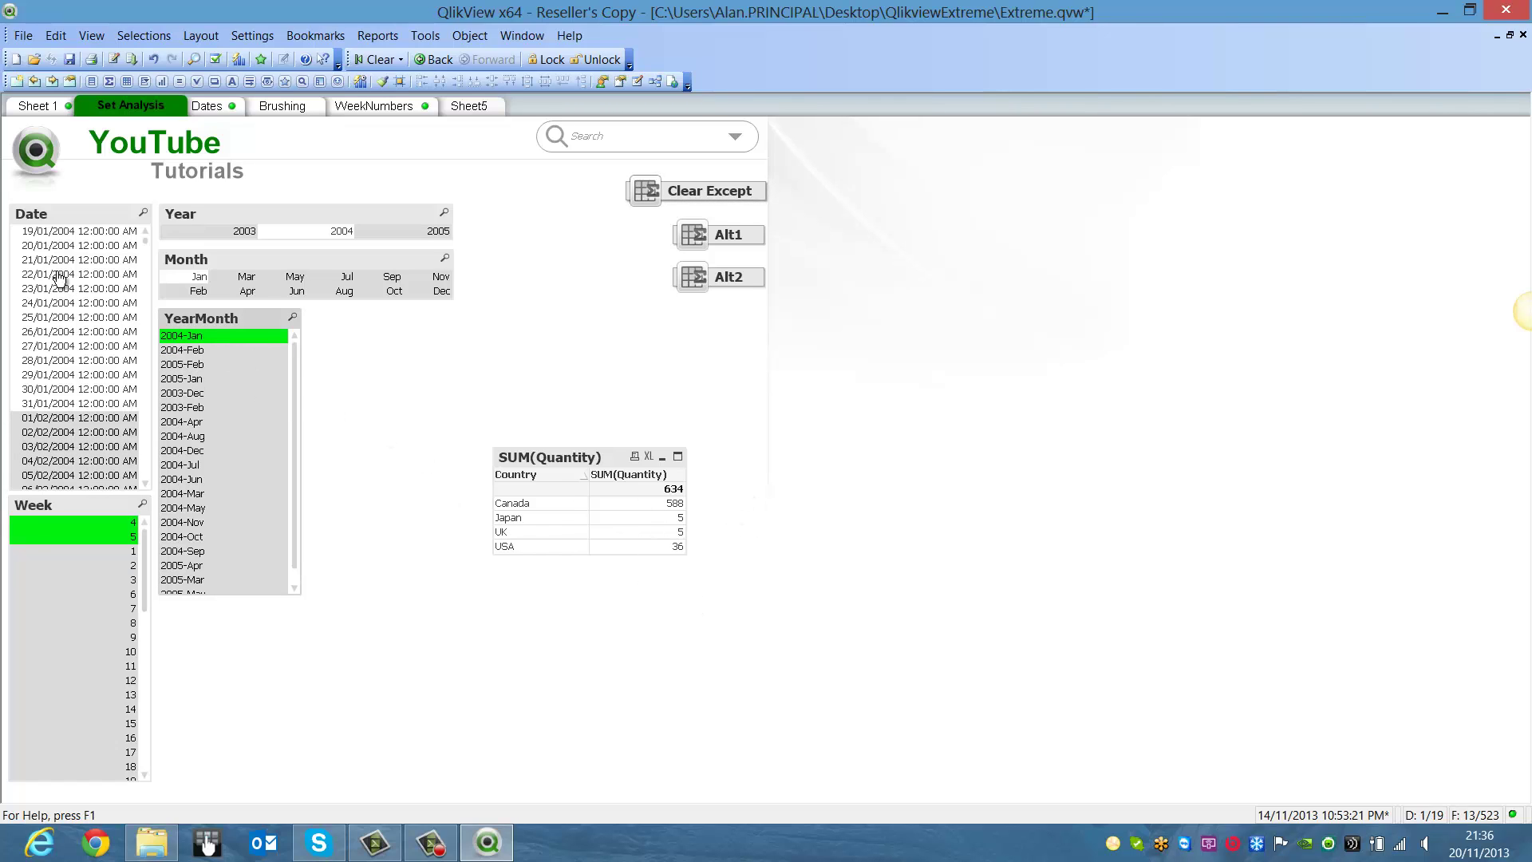
{"action": "left_click_drag", "start_coordinate": [59, 277], "coordinate": [72, 332]}
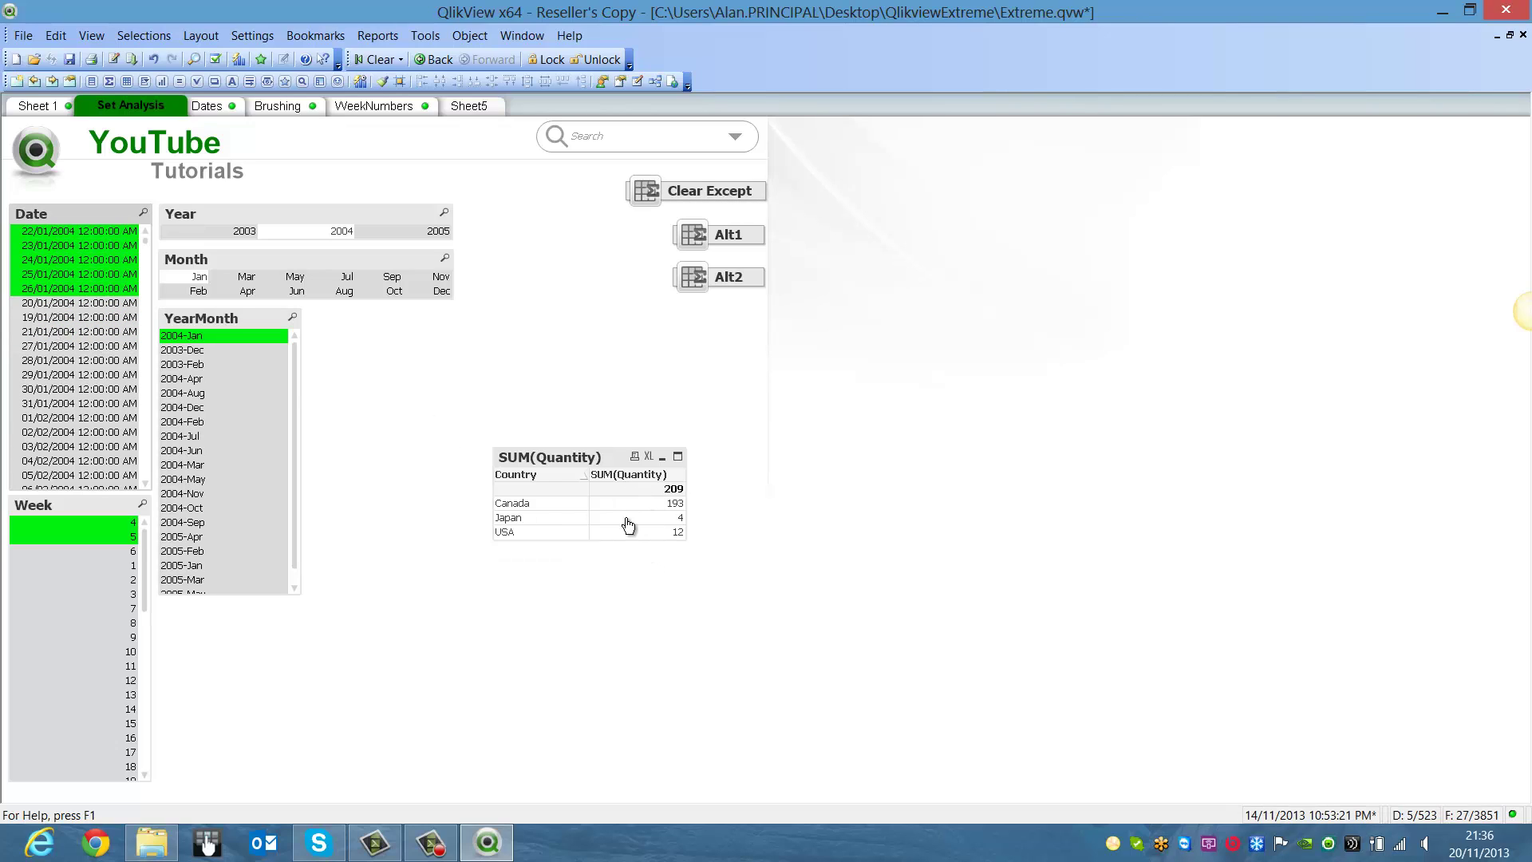
{"action": "left_click", "coordinate": [369, 57]}
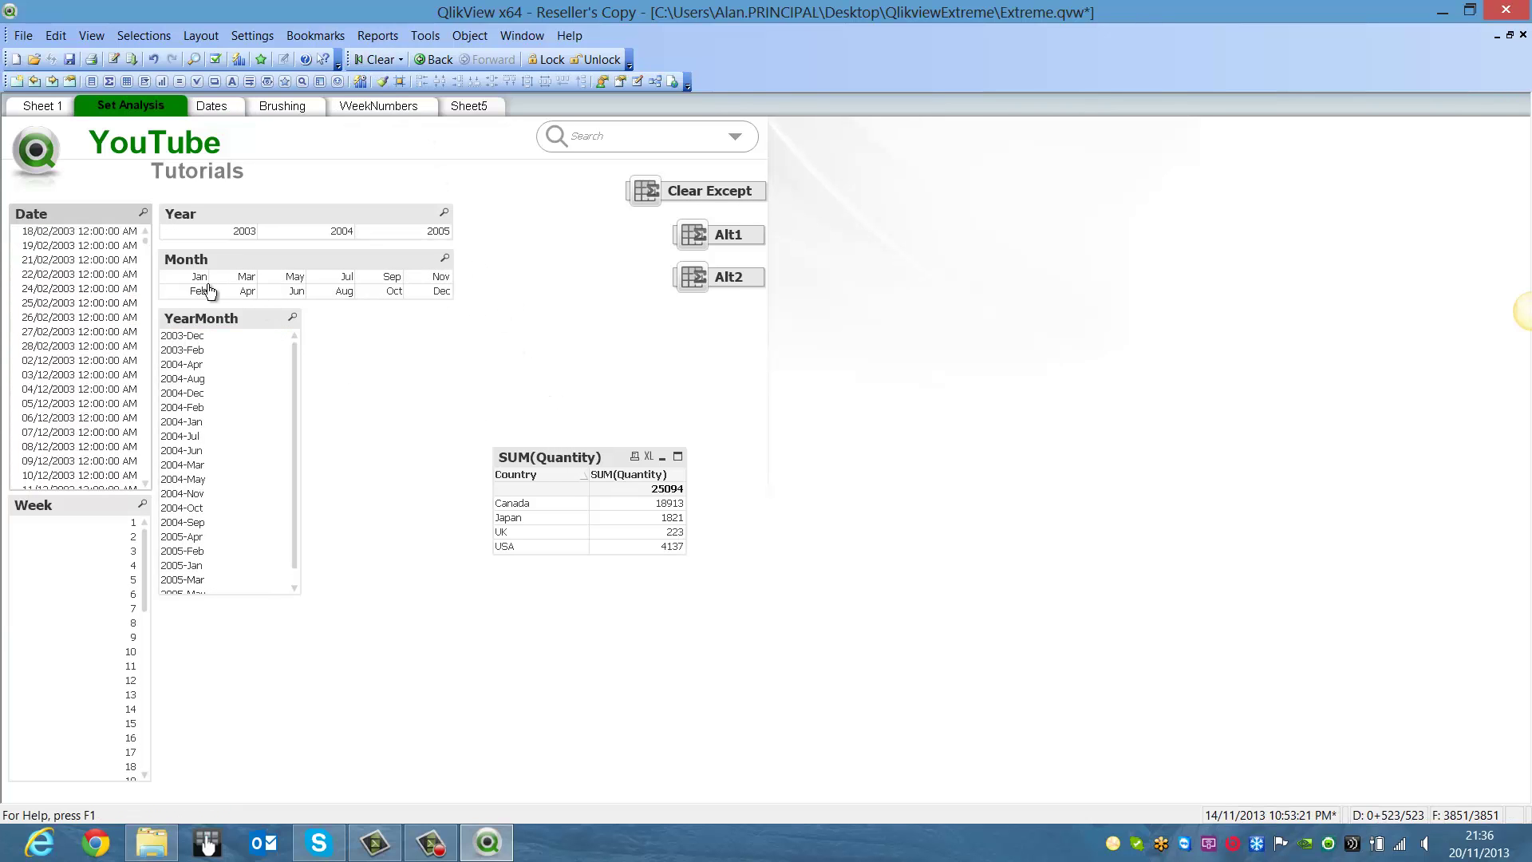
{"action": "left_click", "coordinate": [195, 279]}
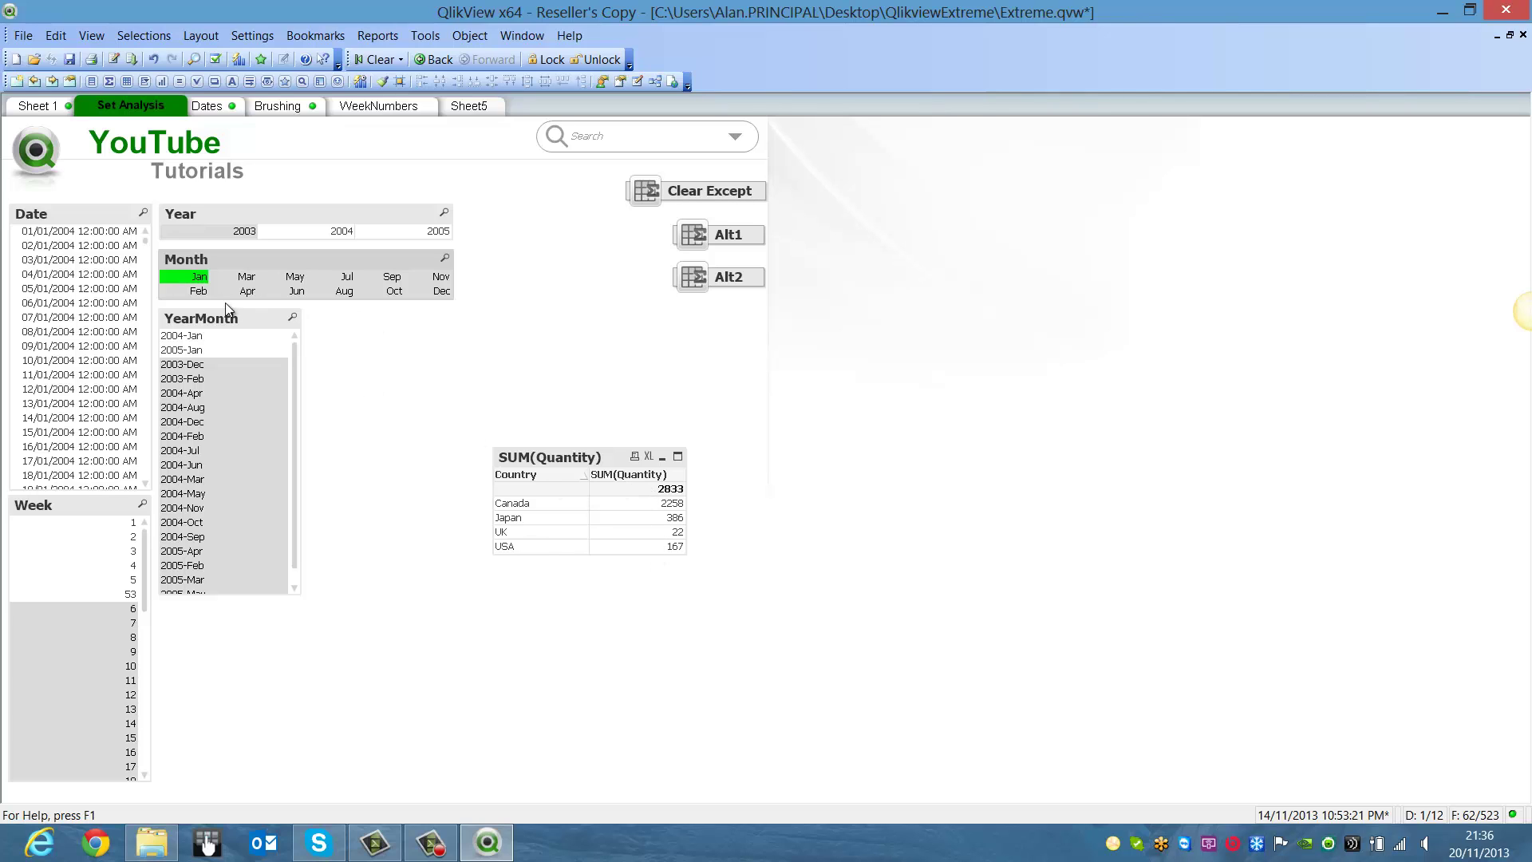
{"action": "left_click", "coordinate": [372, 62]}
Open the table's expression editor and place the cursor before Quantity
{"action": "right_click", "coordinate": [638, 471]}
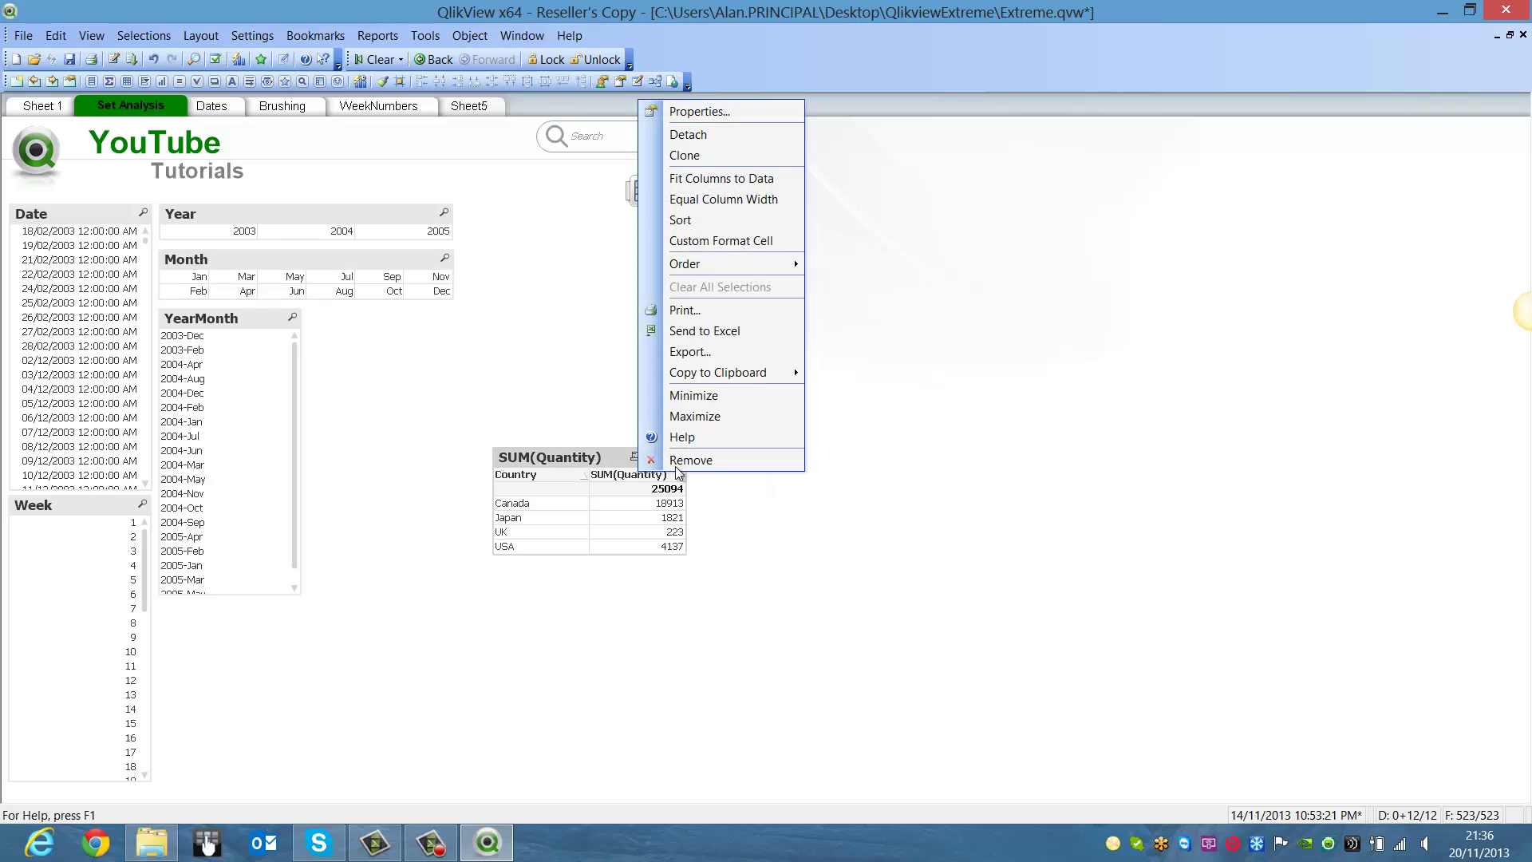
{"action": "left_click", "coordinate": [719, 111]}
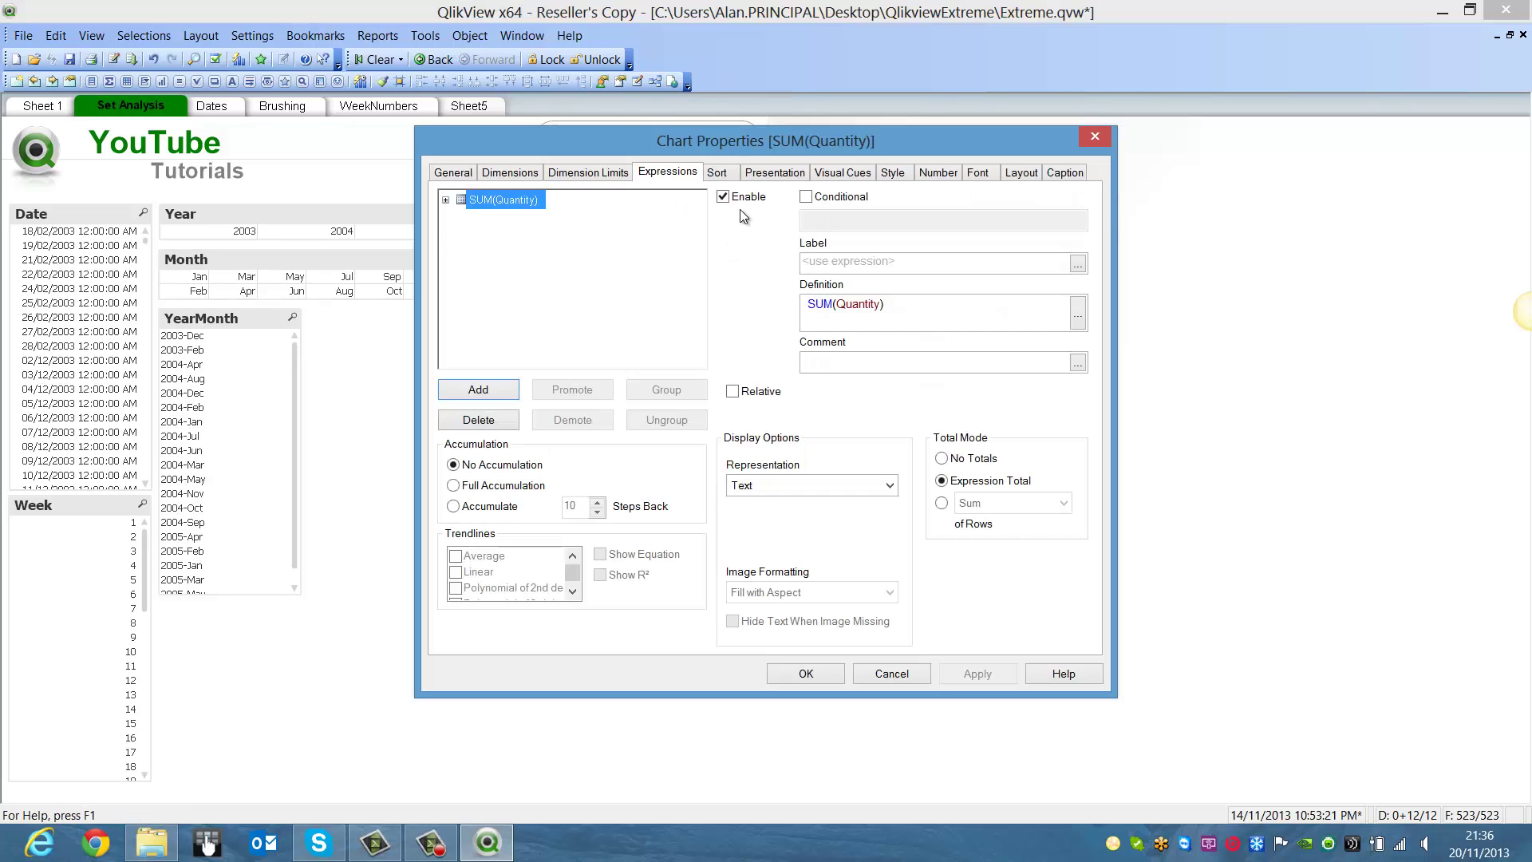
{"action": "left_click", "coordinate": [1078, 316]}
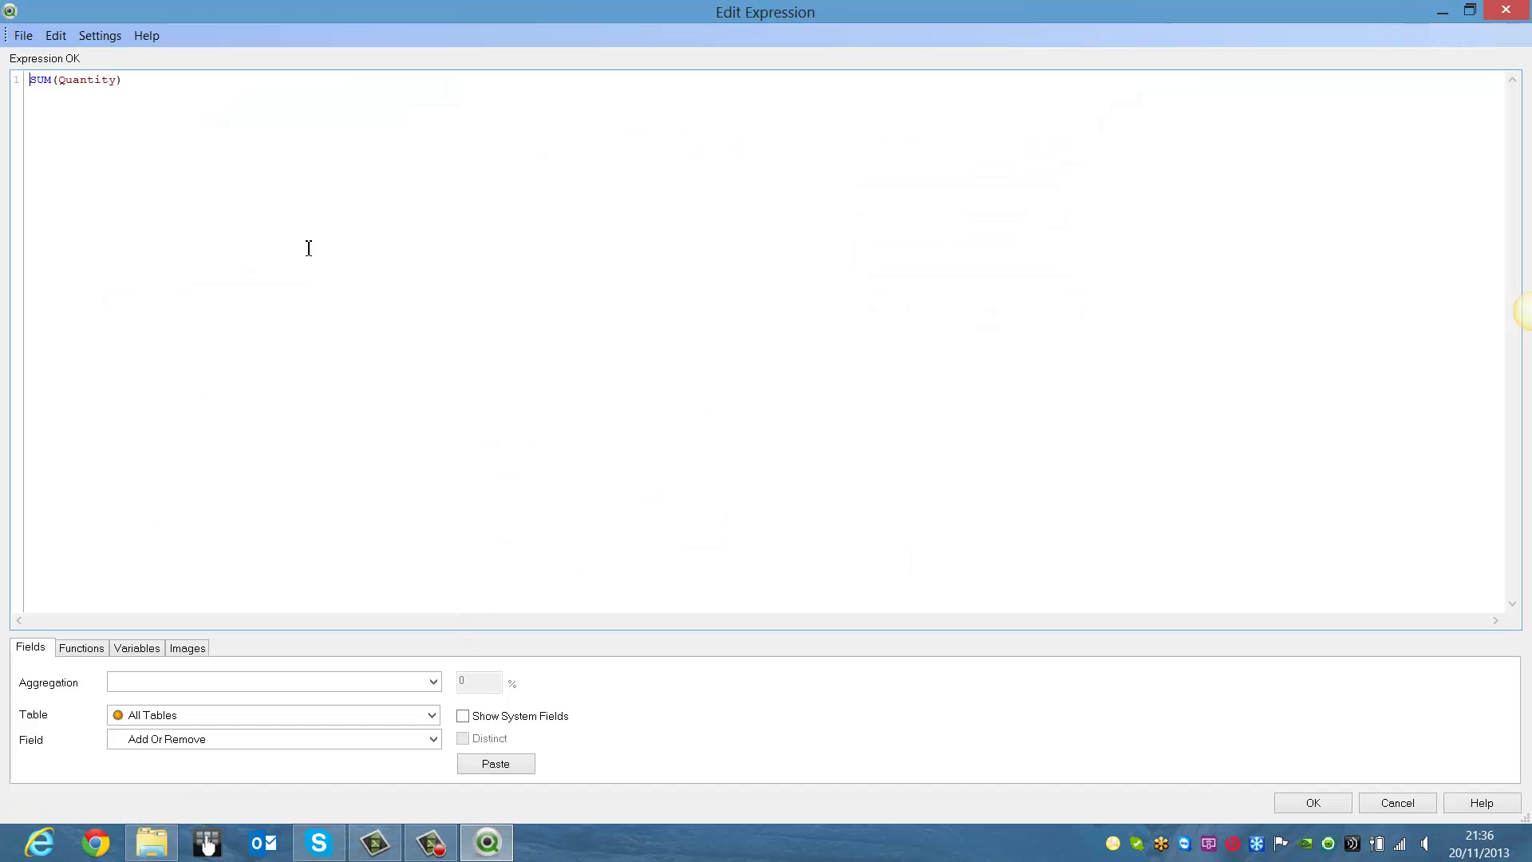
{"action": "left_click", "coordinate": [59, 83]}
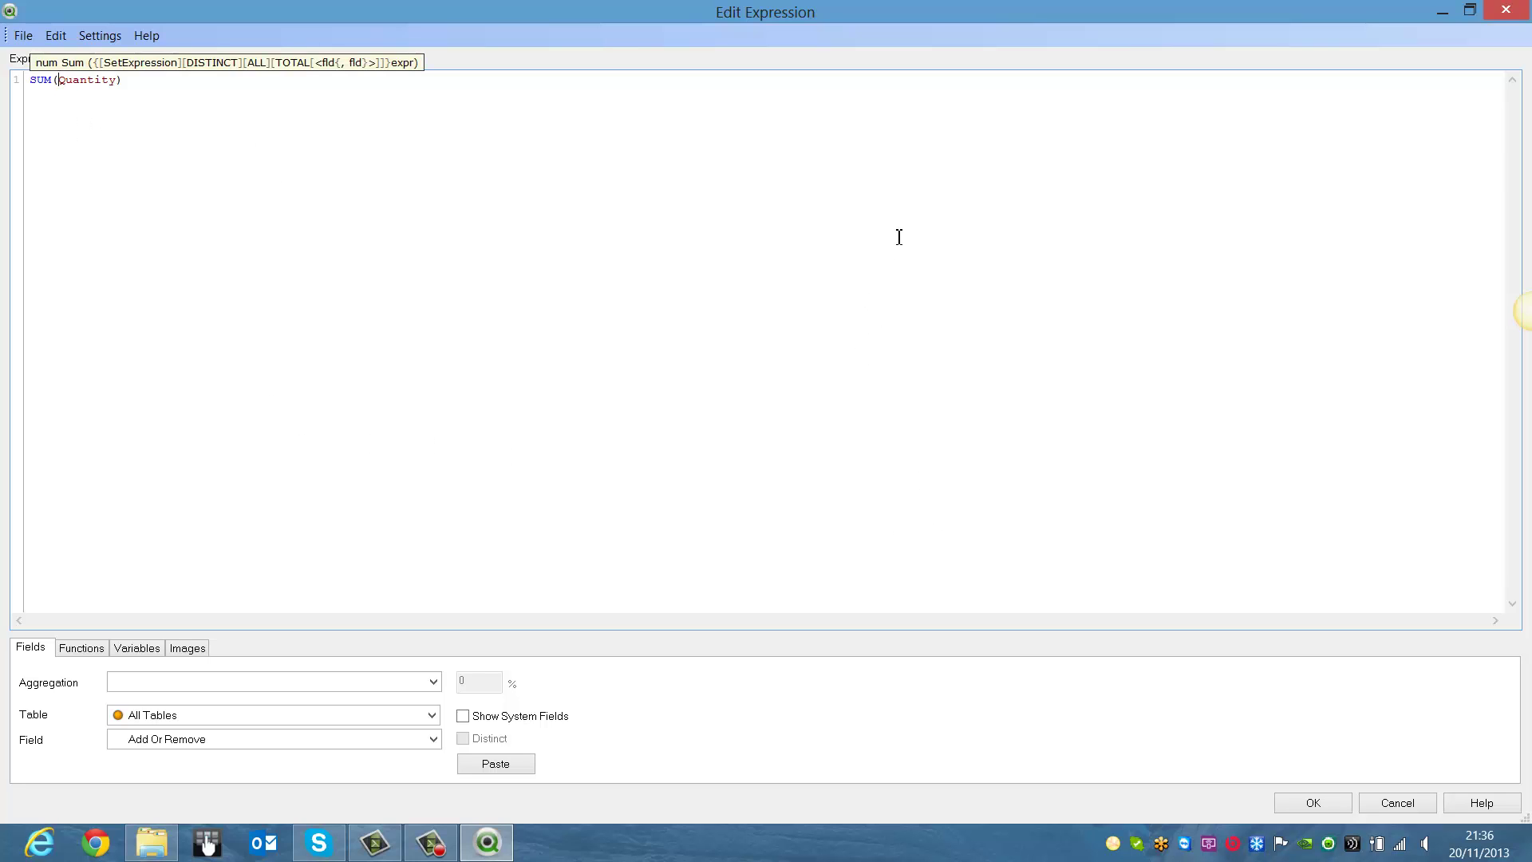
{"action": "key", "text": "Right"}
{"action": "key", "text": "End"}
{"action": "left_click", "coordinate": [64, 84]}
Insert the set modifier {<Month=>} to make SUM({<Month=>}Quantity) and apply it
{"action": "type", "text": "[]"}
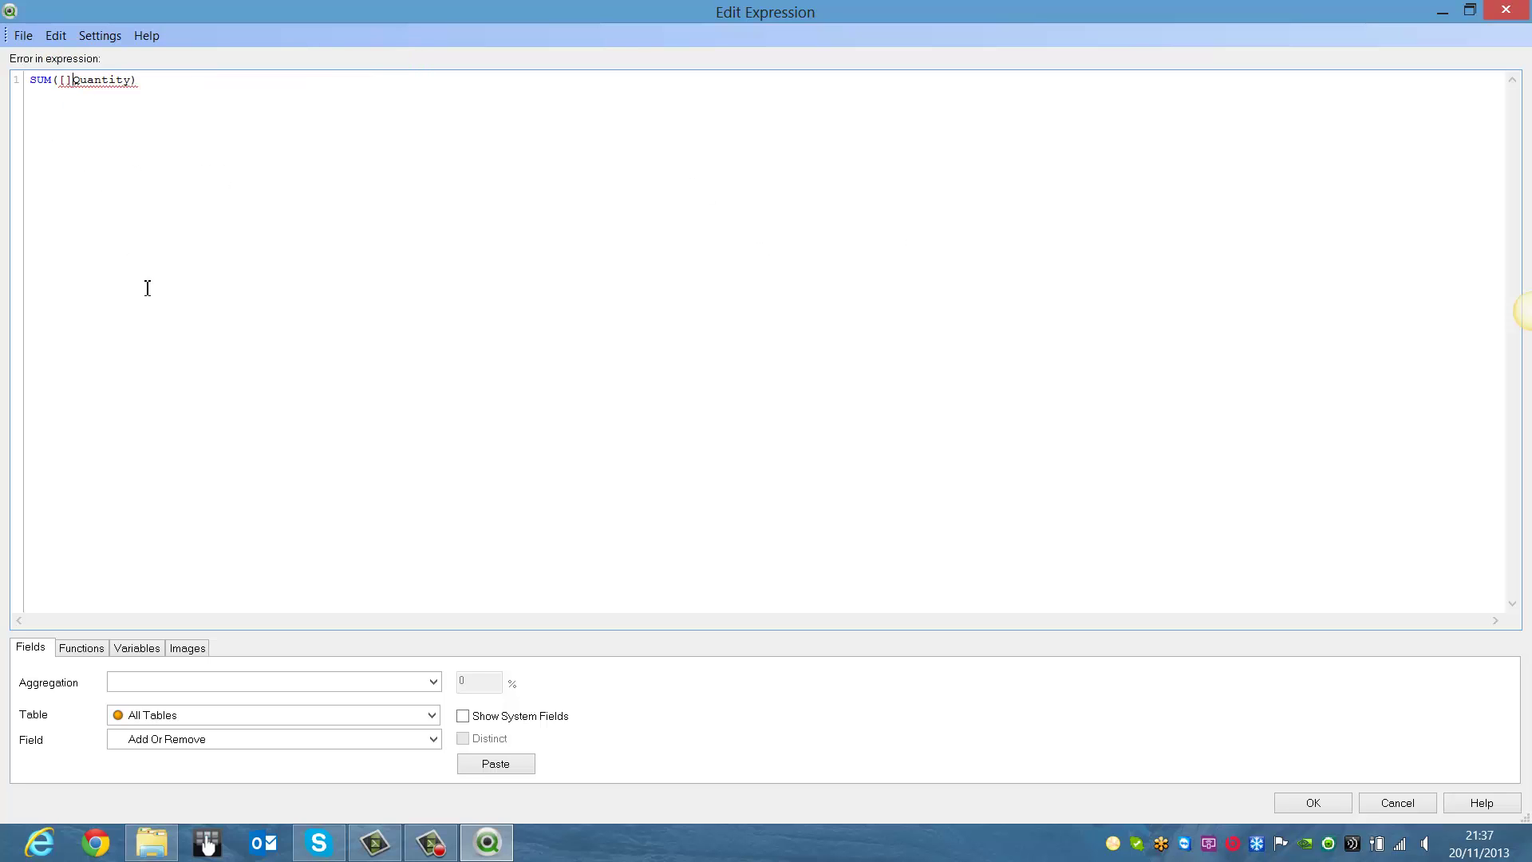
{"action": "key", "text": "BackSpace"}
{"action": "key", "text": "BackSpace"}
{"action": "type", "text": "{}"}
{"action": "type", "text": "<>"}
{"action": "type", "text": "Moh>"}
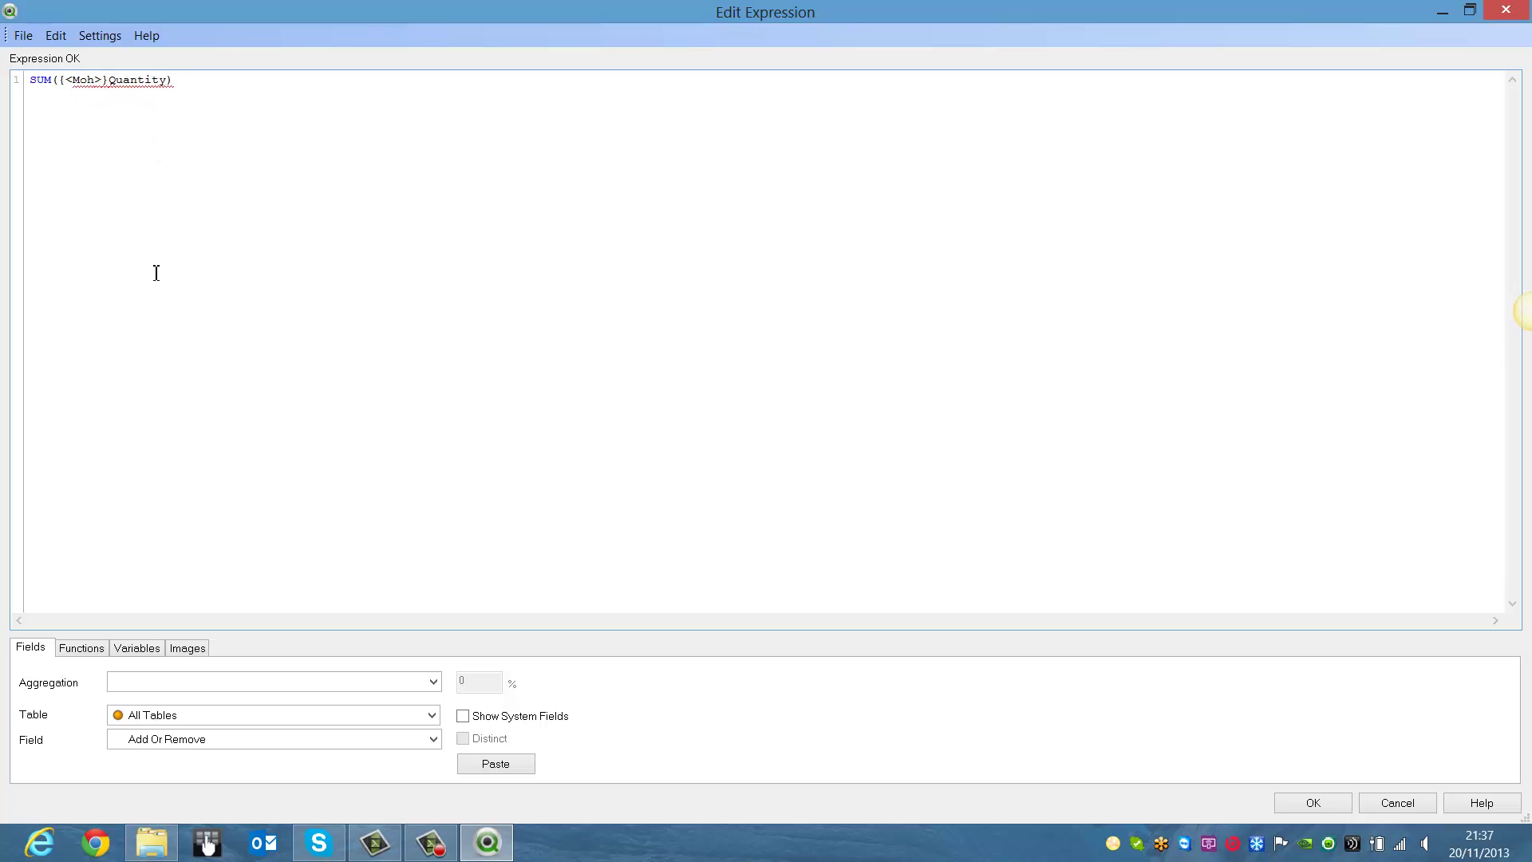
{"action": "key", "text": "BackSpace"}
{"action": "type", "text": "nth="}
{"action": "left_click", "coordinate": [1308, 803]}
{"action": "key", "text": "Return"}
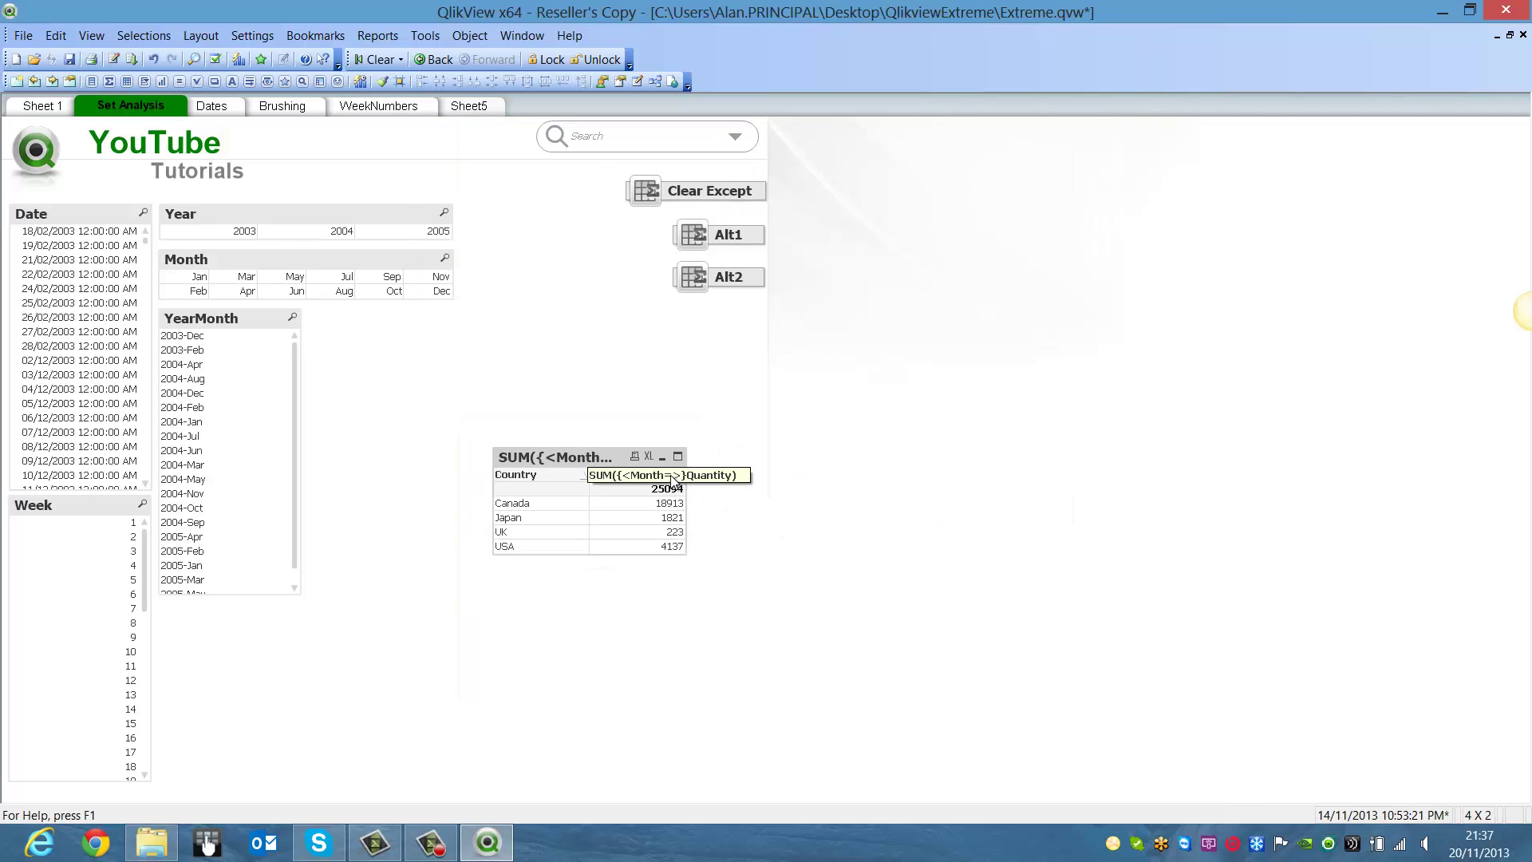
Select Months Jan, Mar, May and Jul in turn, then YearMonth 2003-Dec
{"action": "left_click", "coordinate": [199, 278]}
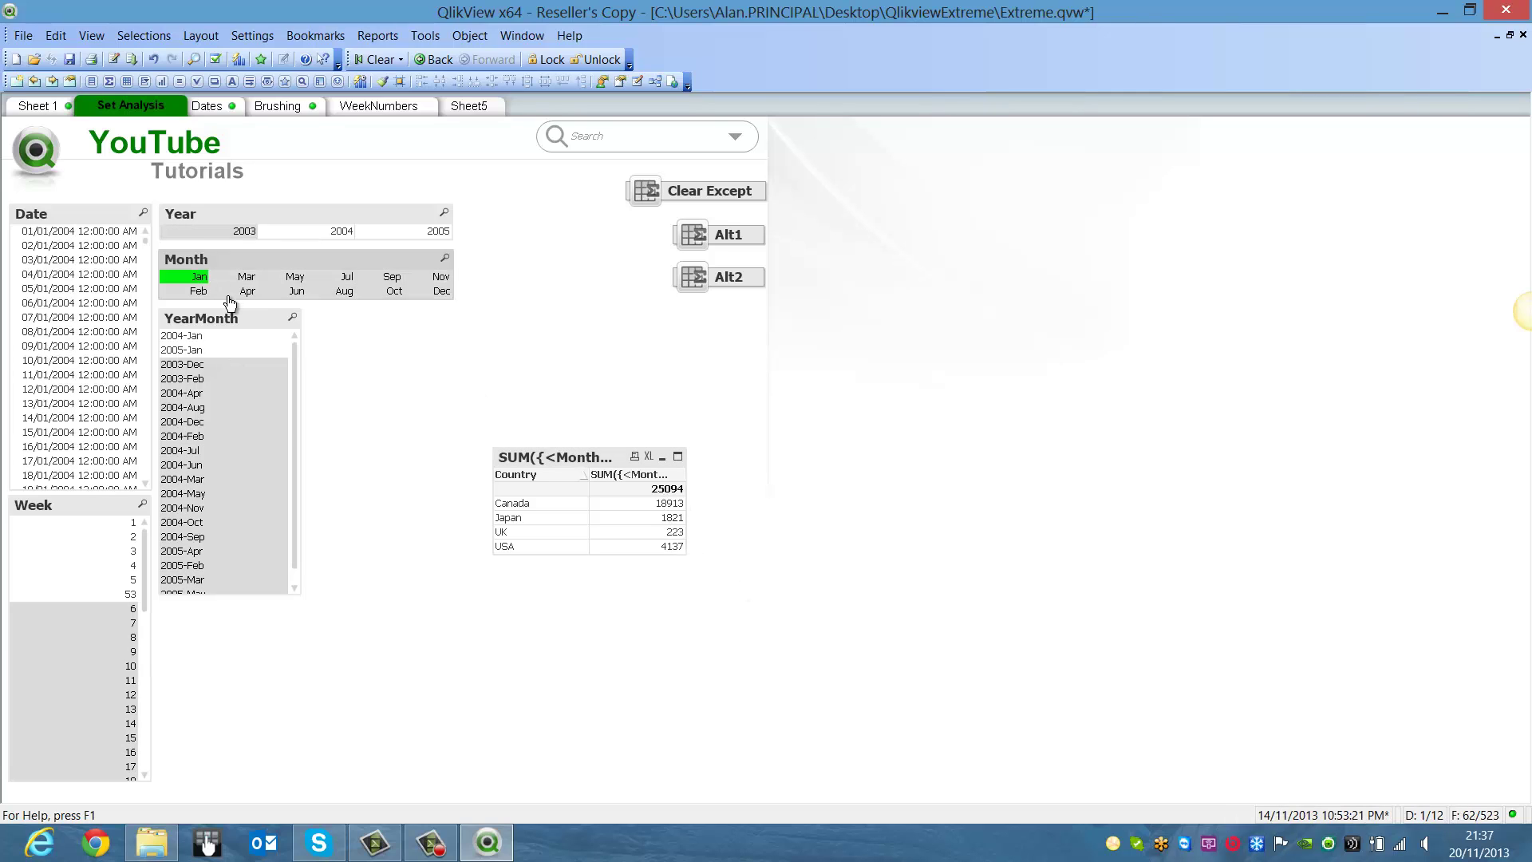
{"action": "left_click", "coordinate": [244, 276]}
{"action": "left_click", "coordinate": [291, 279]}
{"action": "left_click", "coordinate": [346, 277]}
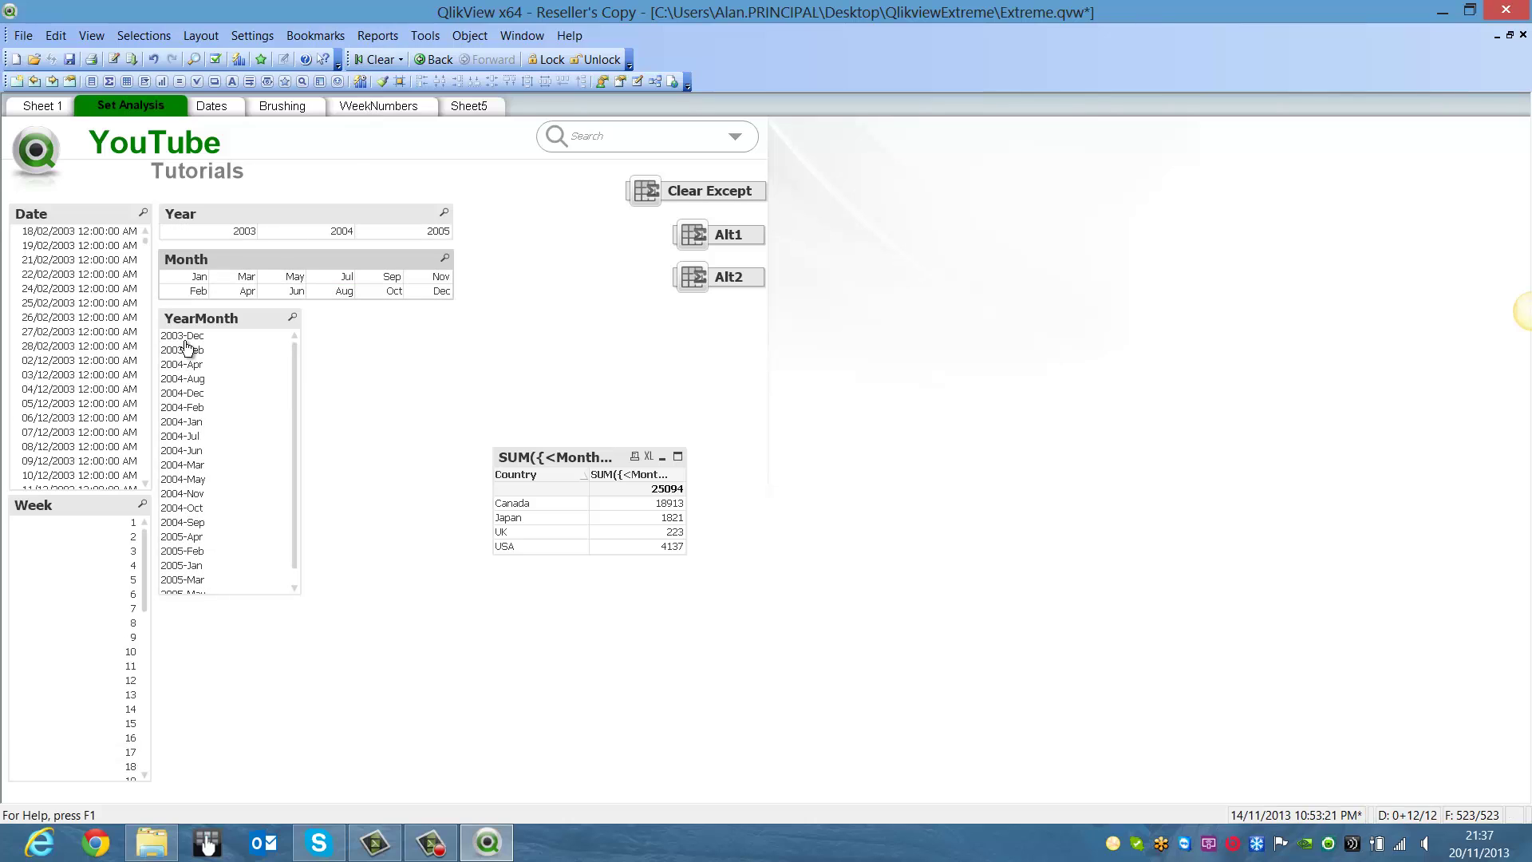
{"action": "left_click", "coordinate": [188, 351]}
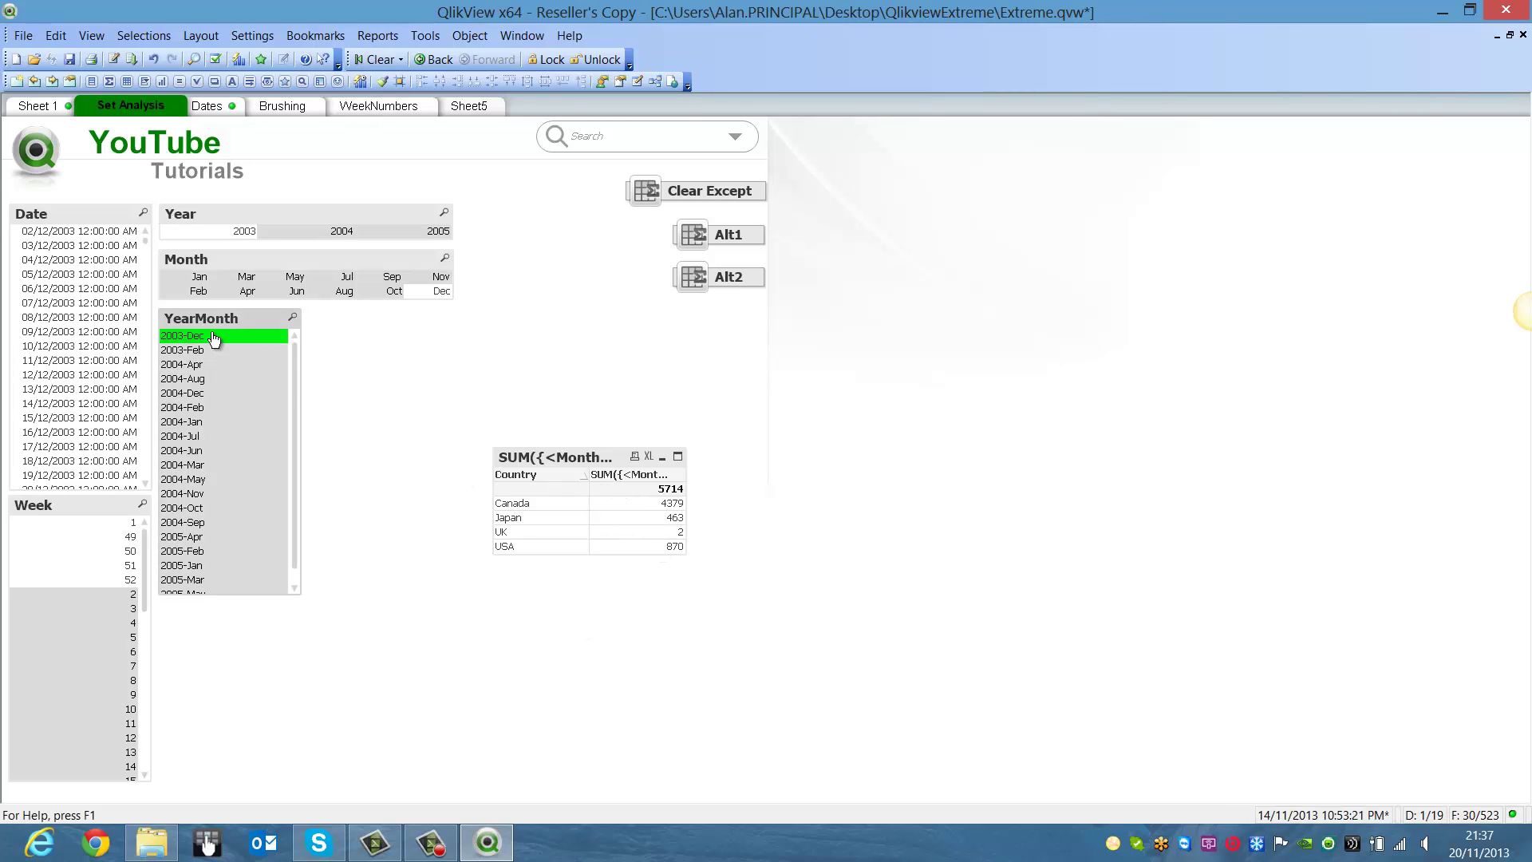
Add ,YearMonth= after Month= in the table expression's set modifier and confirm
{"action": "right_click", "coordinate": [641, 476]}
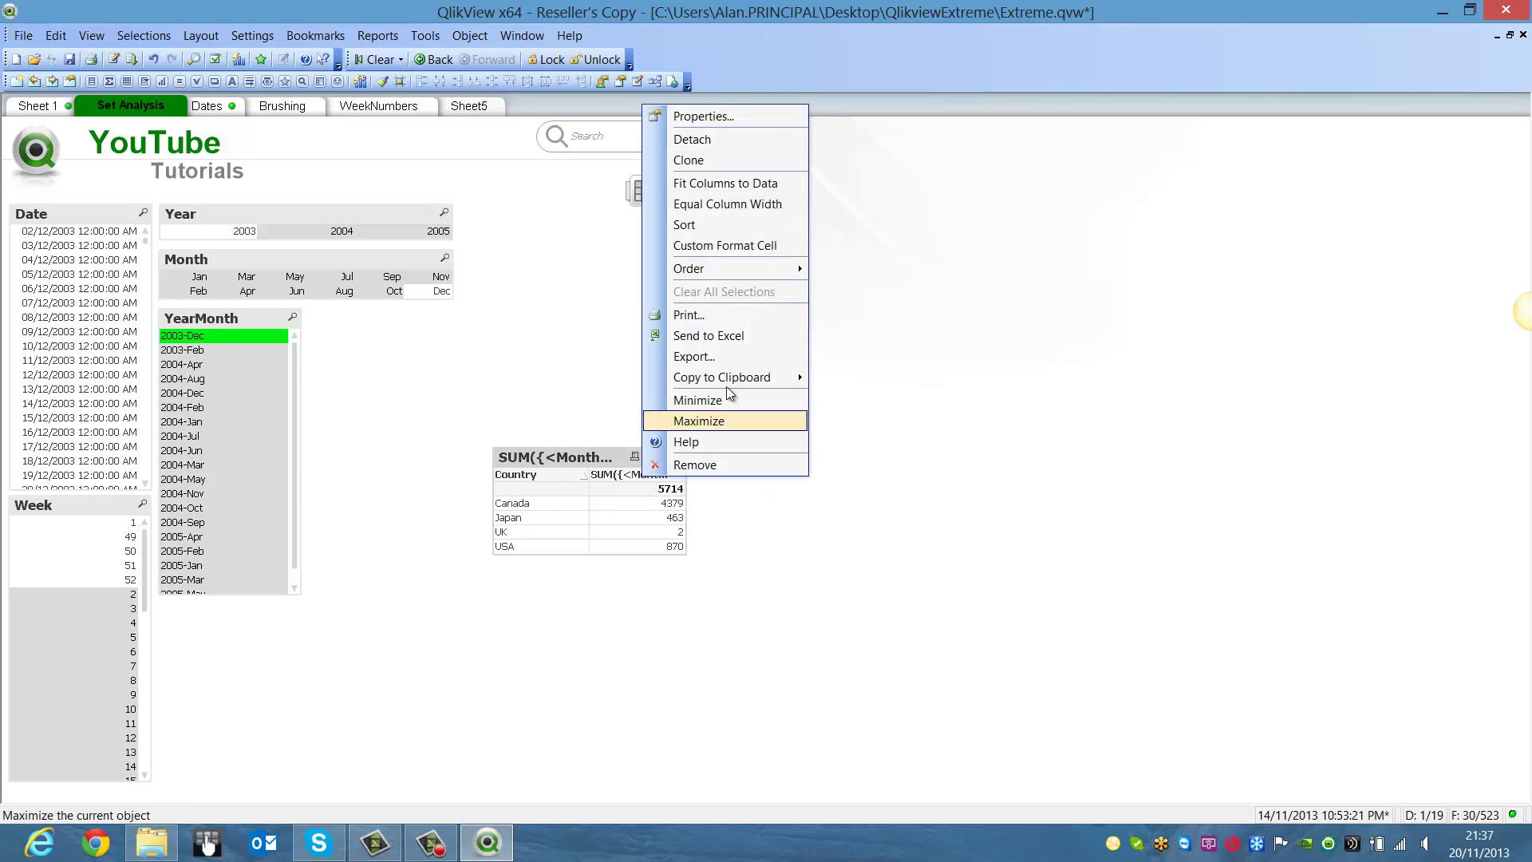
{"action": "left_click", "coordinate": [742, 121]}
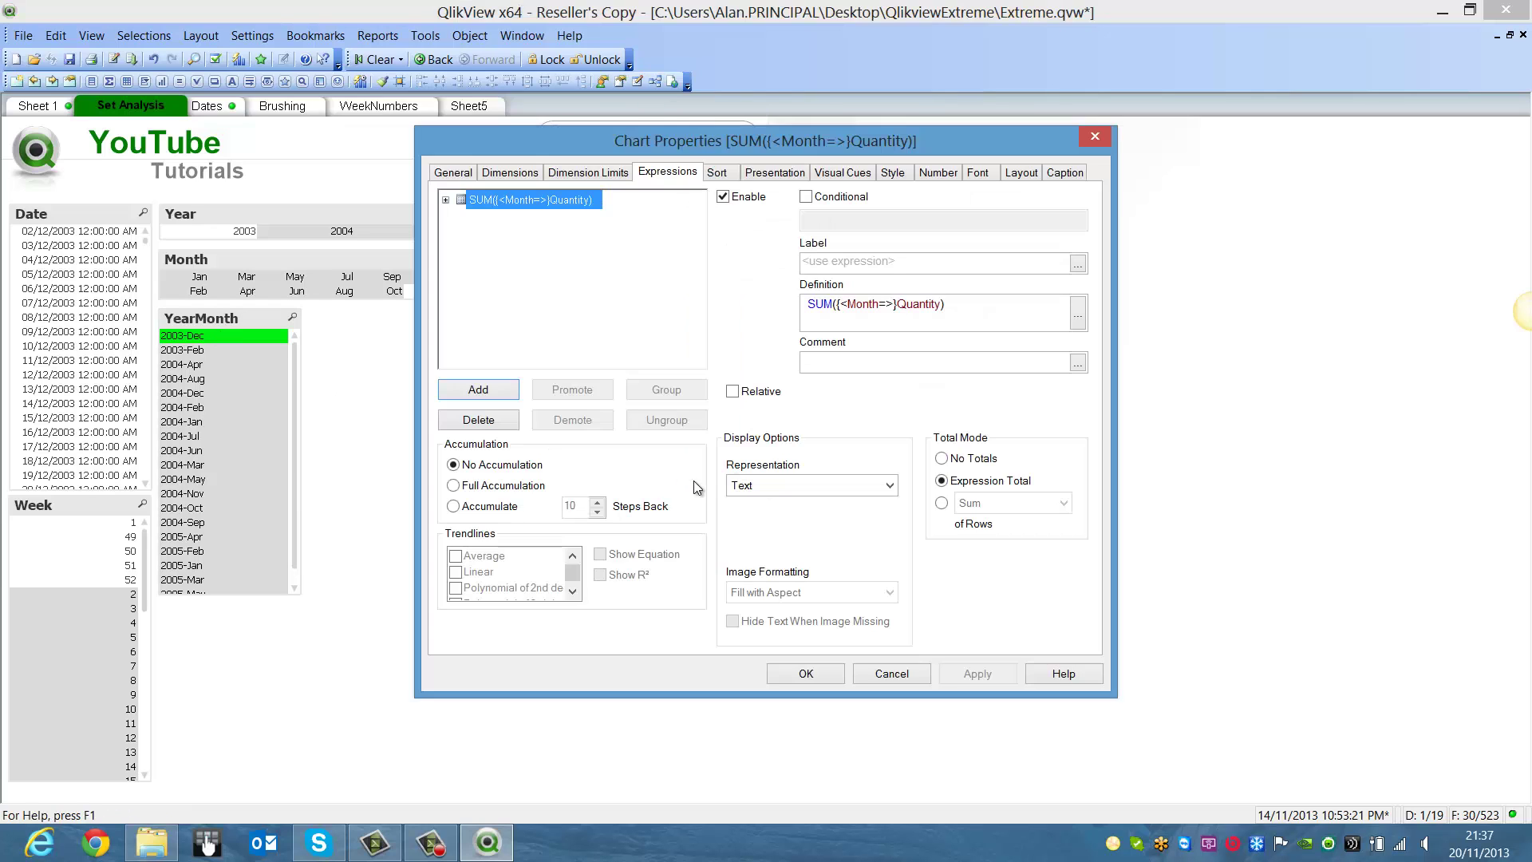
{"action": "left_click", "coordinate": [1071, 319]}
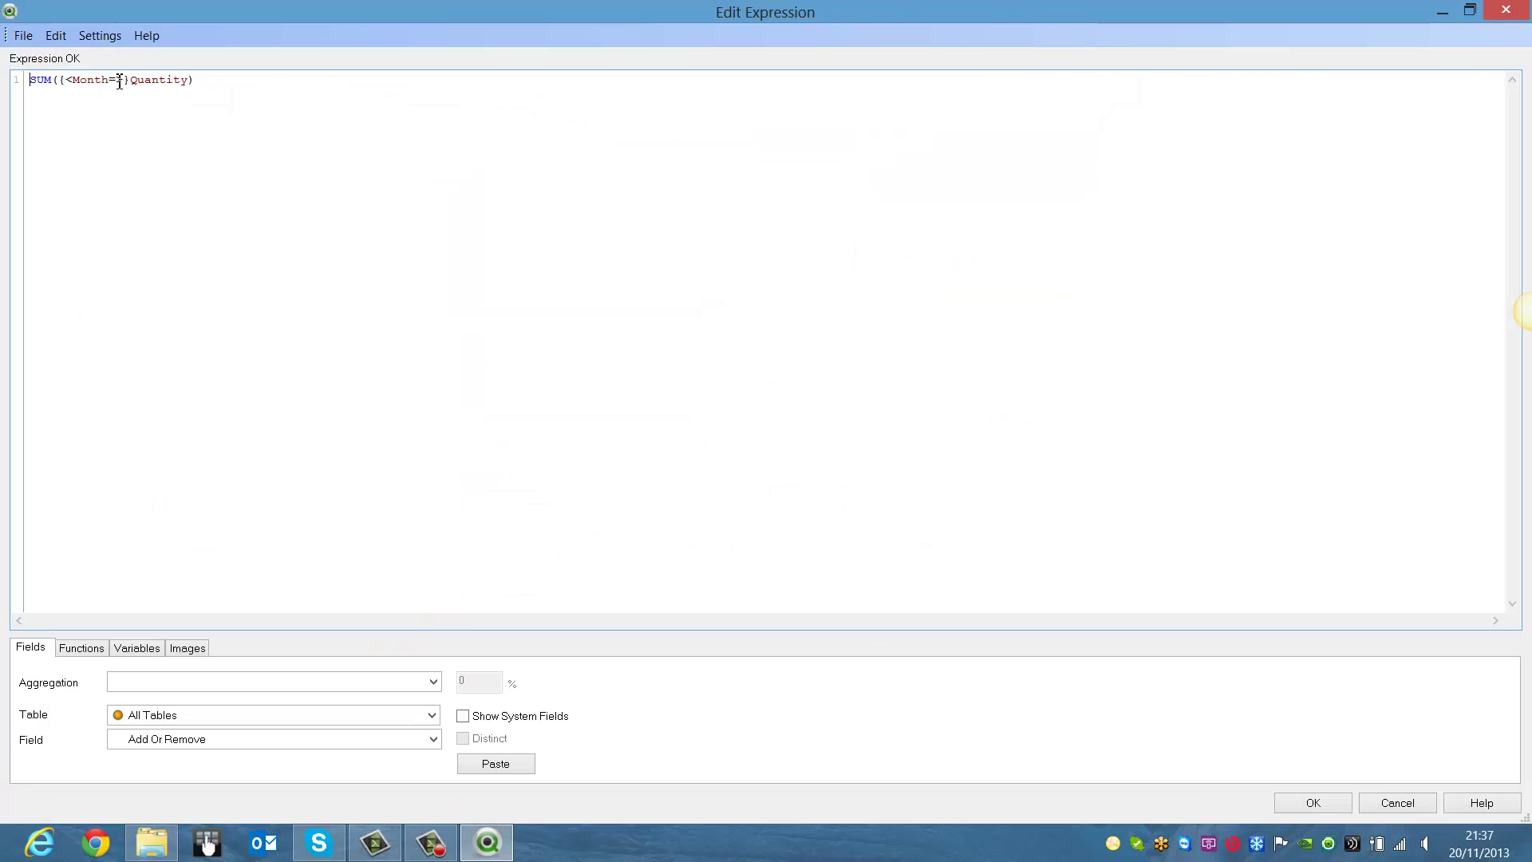
{"action": "type", "text": ",YearMonth="}
{"action": "left_click", "coordinate": [1297, 802]}
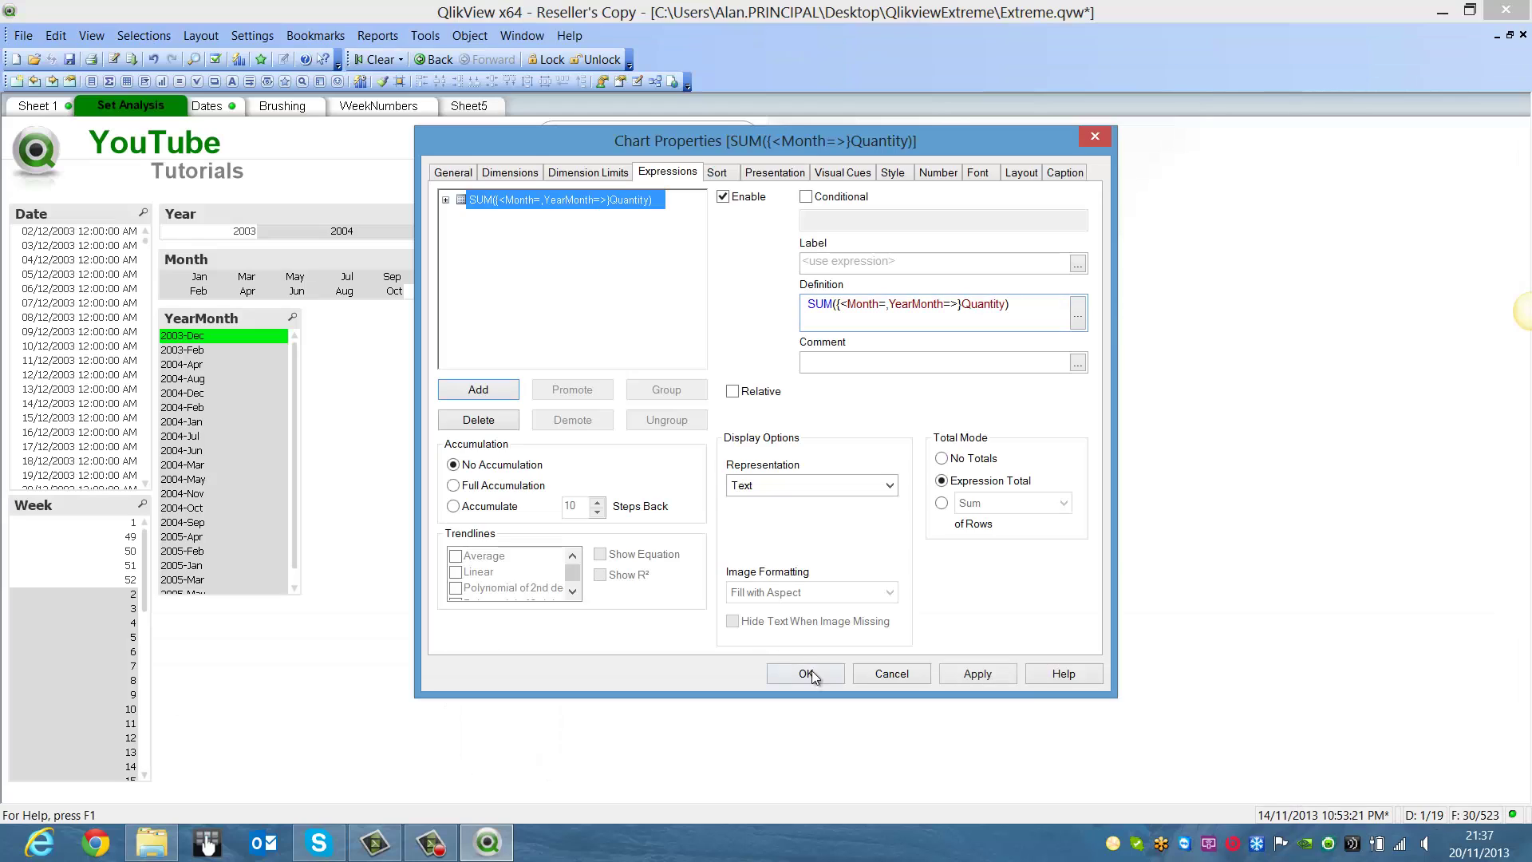
Apply the chart changes, clear selections, then select Month Jan and YearMonth 2004-Jan
{"action": "left_click", "coordinate": [813, 673]}
{"action": "left_click", "coordinate": [380, 60]}
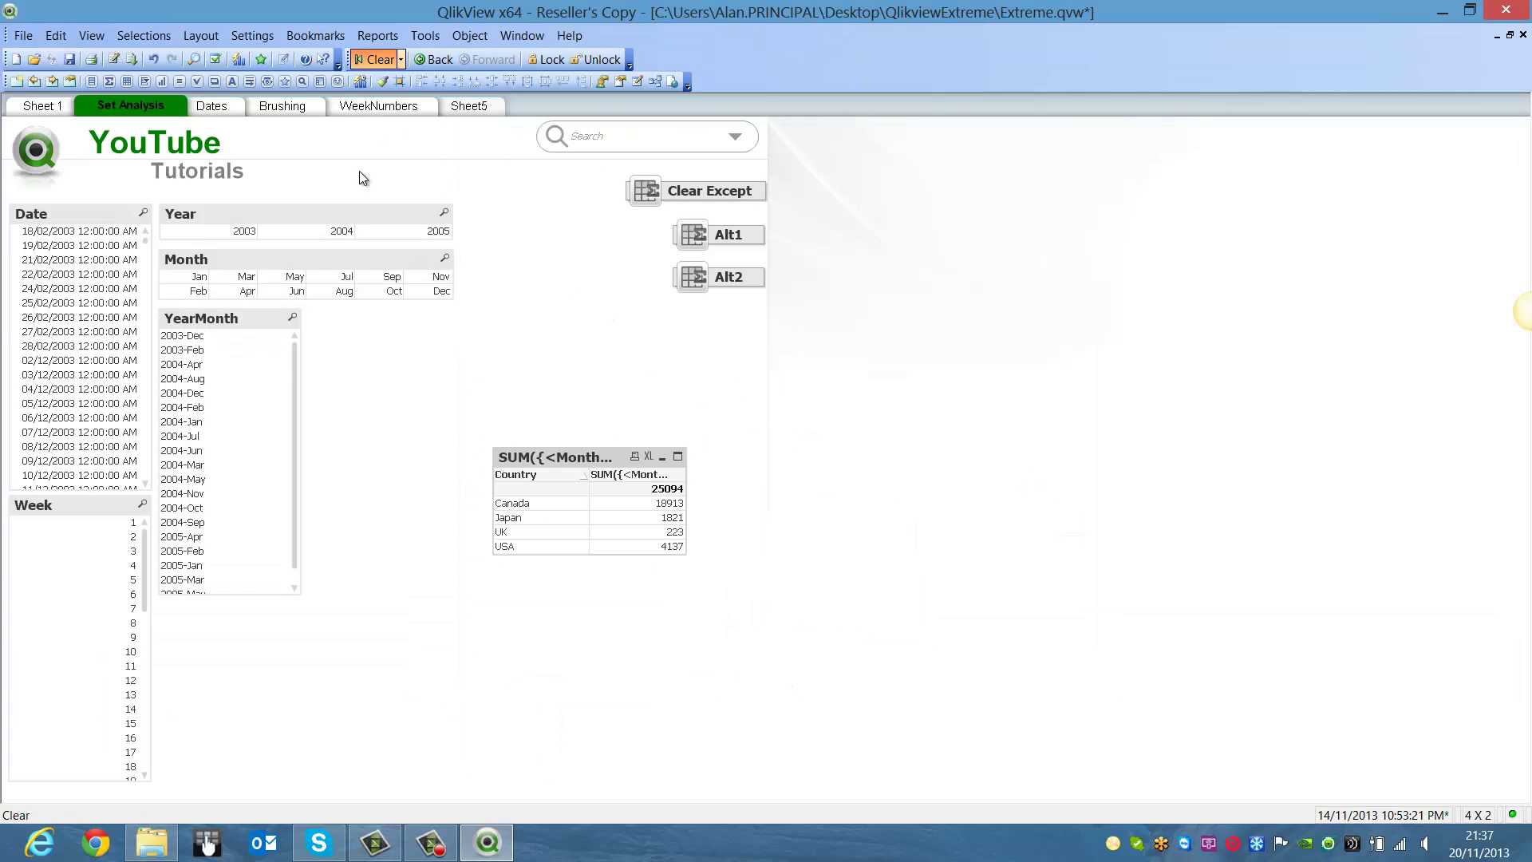
{"action": "left_click", "coordinate": [197, 279]}
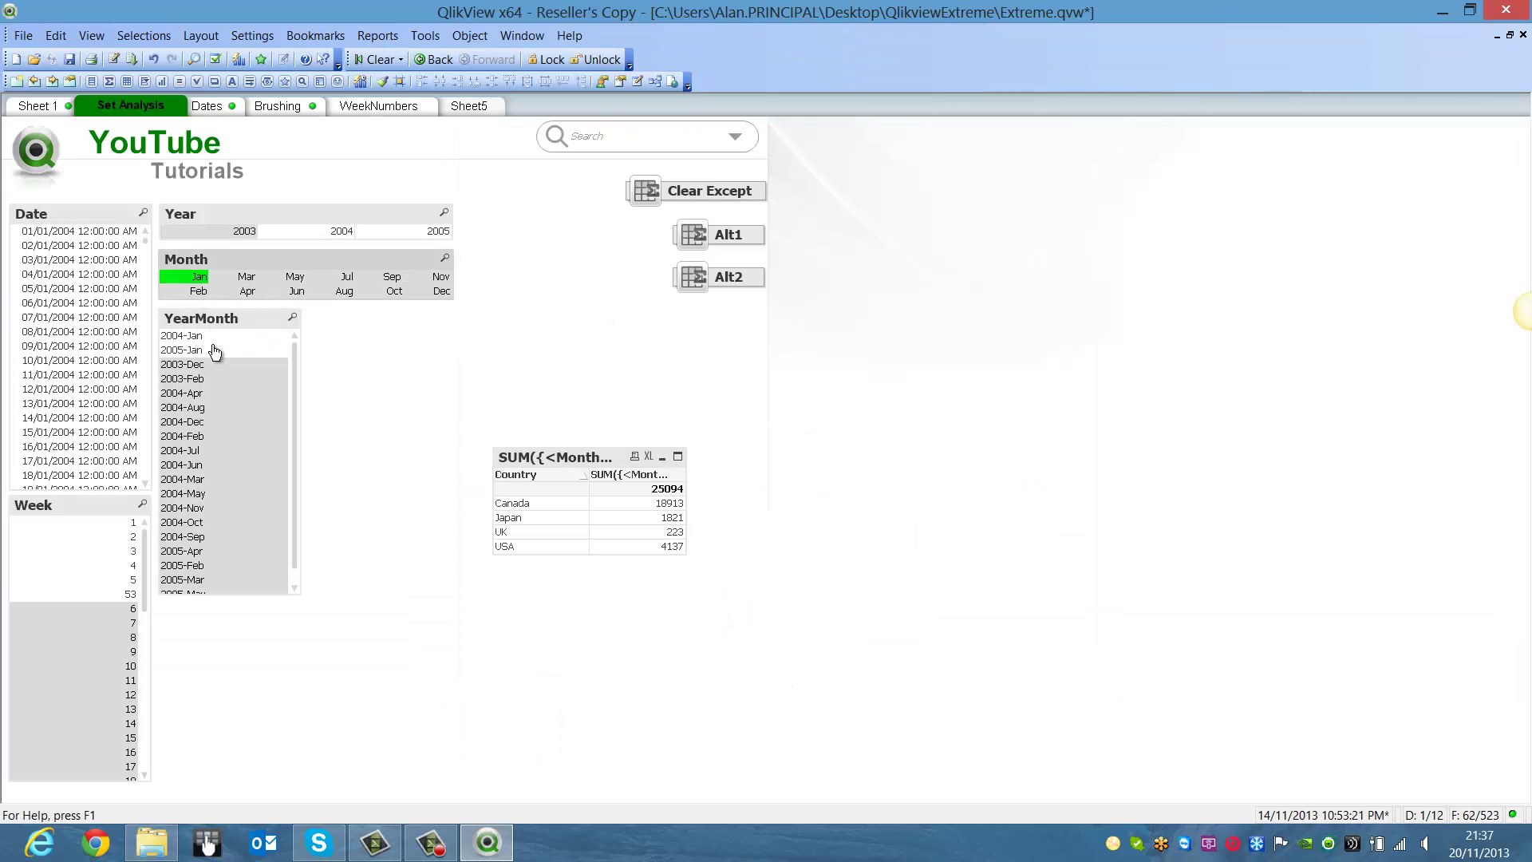
{"action": "left_click", "coordinate": [201, 337]}
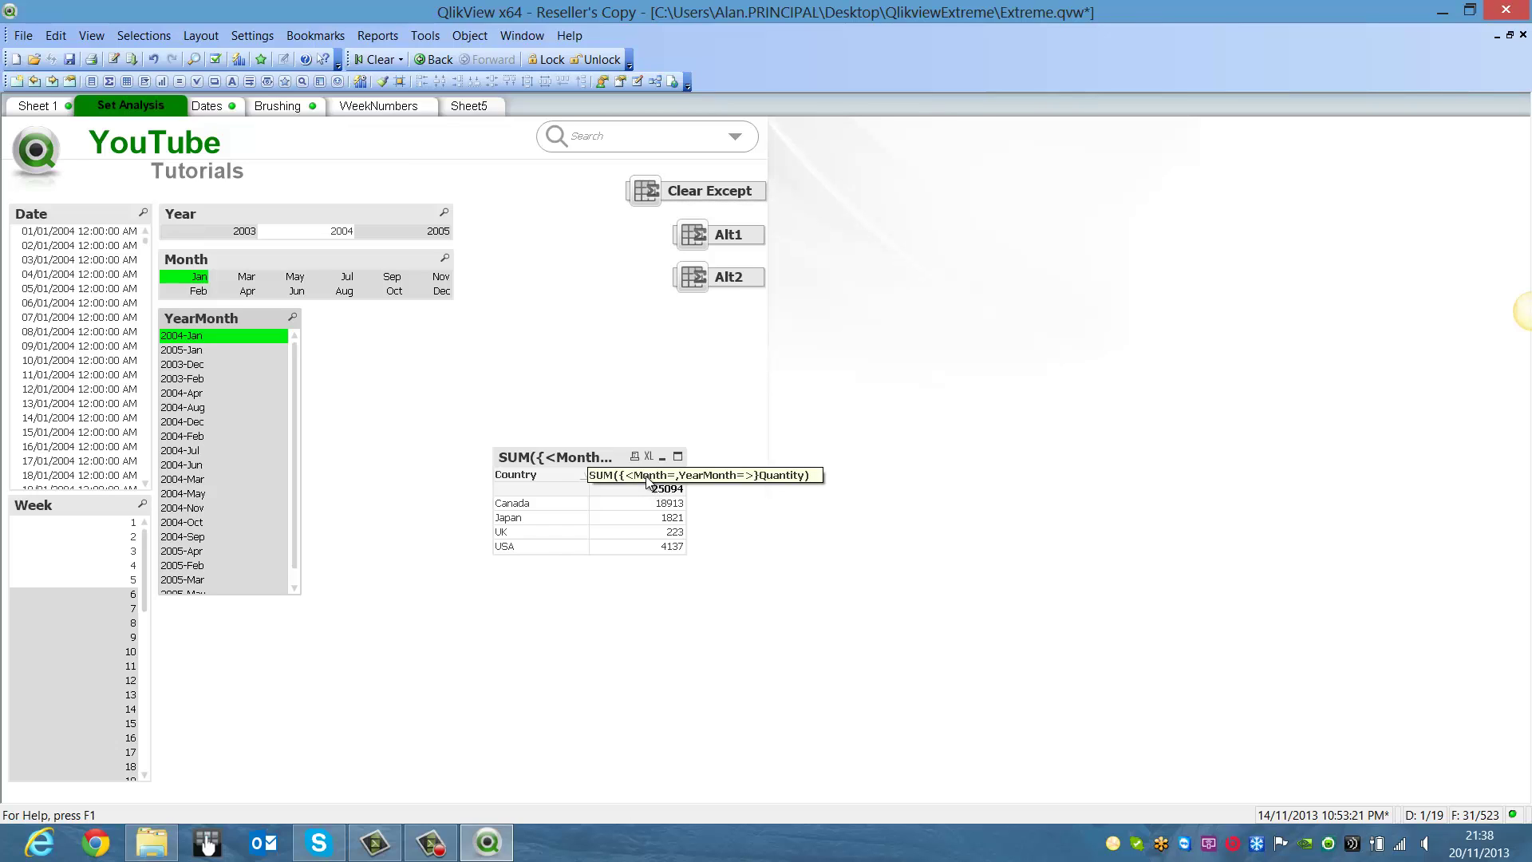
Clear, select weeks 1–6 and early January 2004 dates, then clear all selections
{"action": "left_click", "coordinate": [367, 62]}
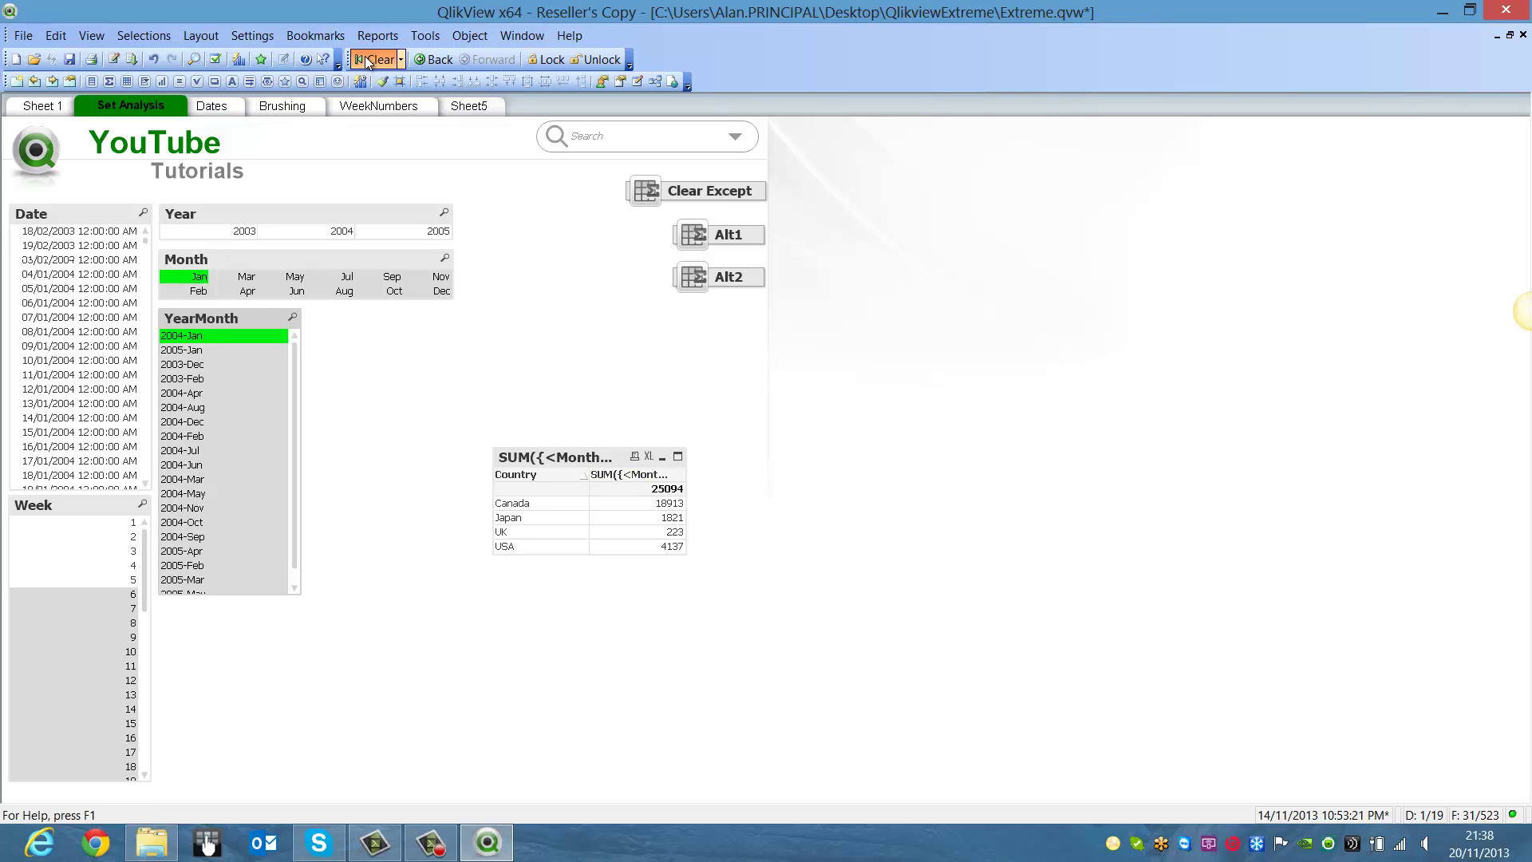
{"action": "left_click_drag", "start_coordinate": [72, 523], "coordinate": [76, 598]}
{"action": "left_click_drag", "start_coordinate": [83, 290], "coordinate": [89, 514]}
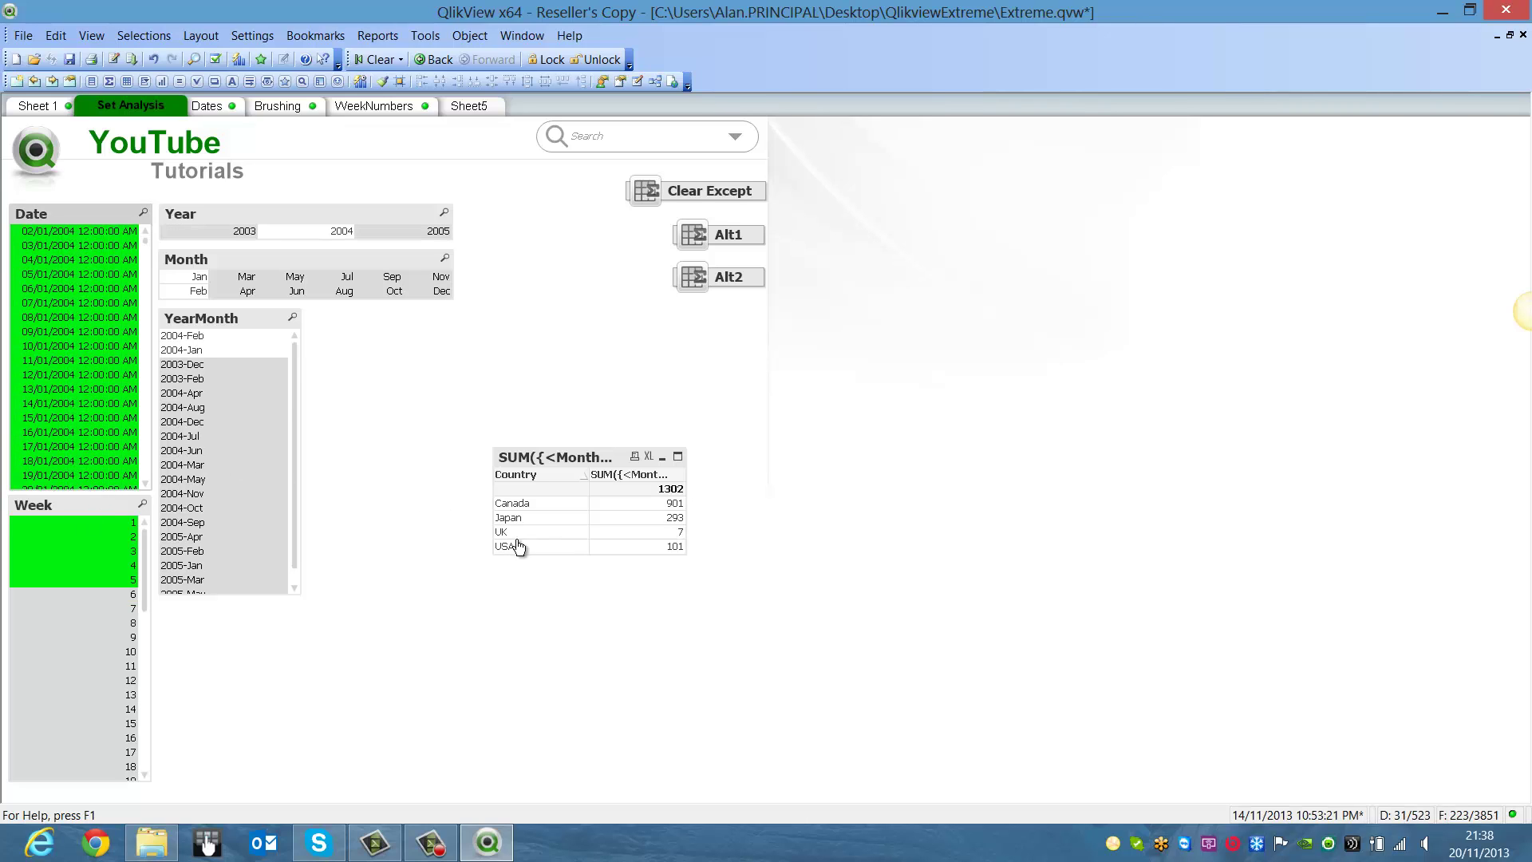
{"action": "left_click", "coordinate": [380, 59]}
Append ,Week=,Year=,Date= to the chart's set modifier and apply the properties
{"action": "right_click", "coordinate": [655, 477]}
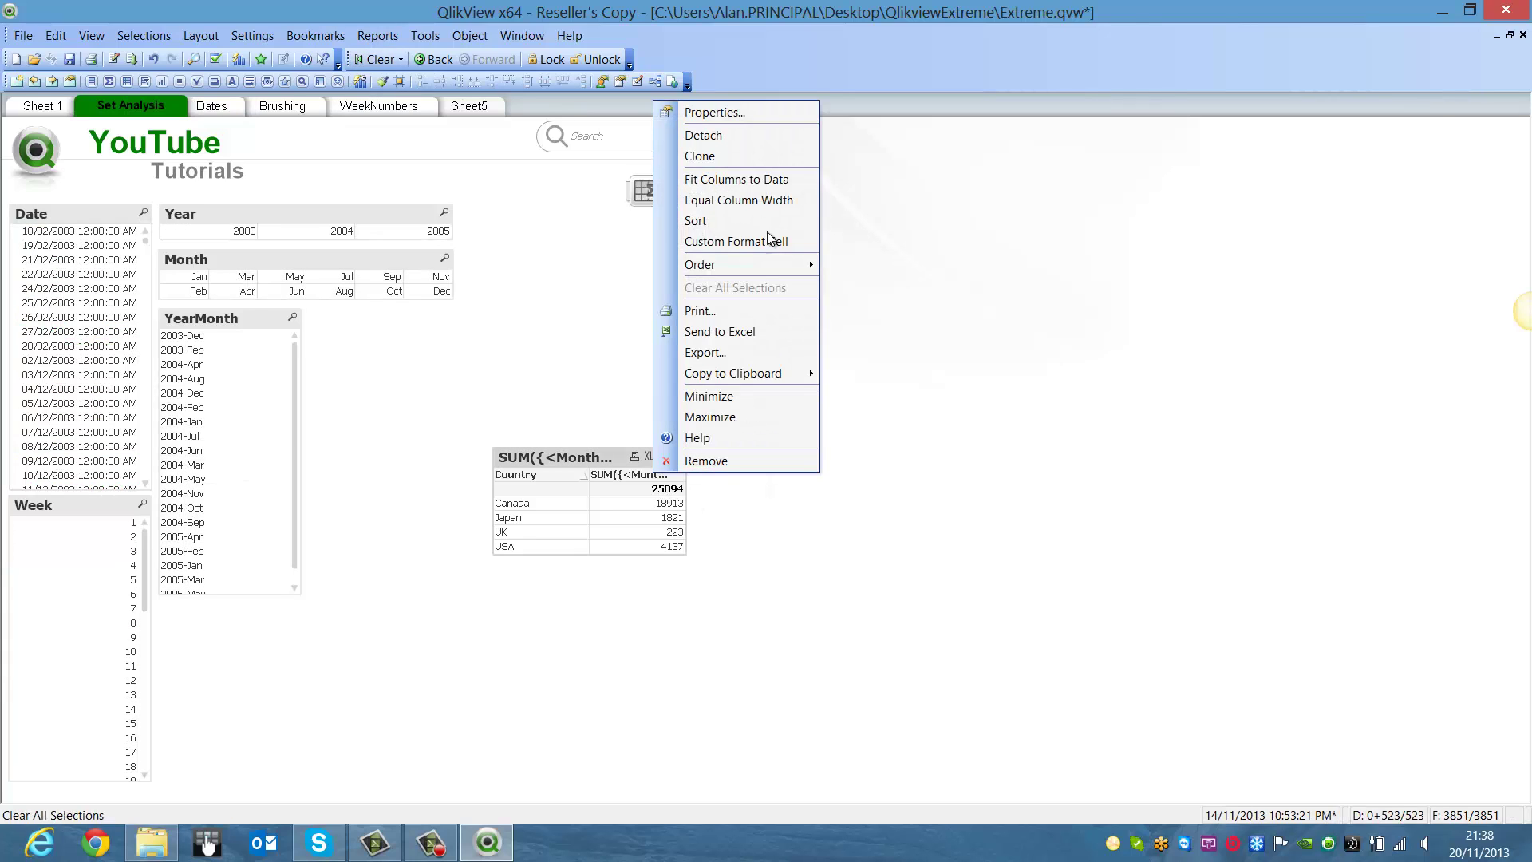
{"action": "left_click", "coordinate": [702, 109]}
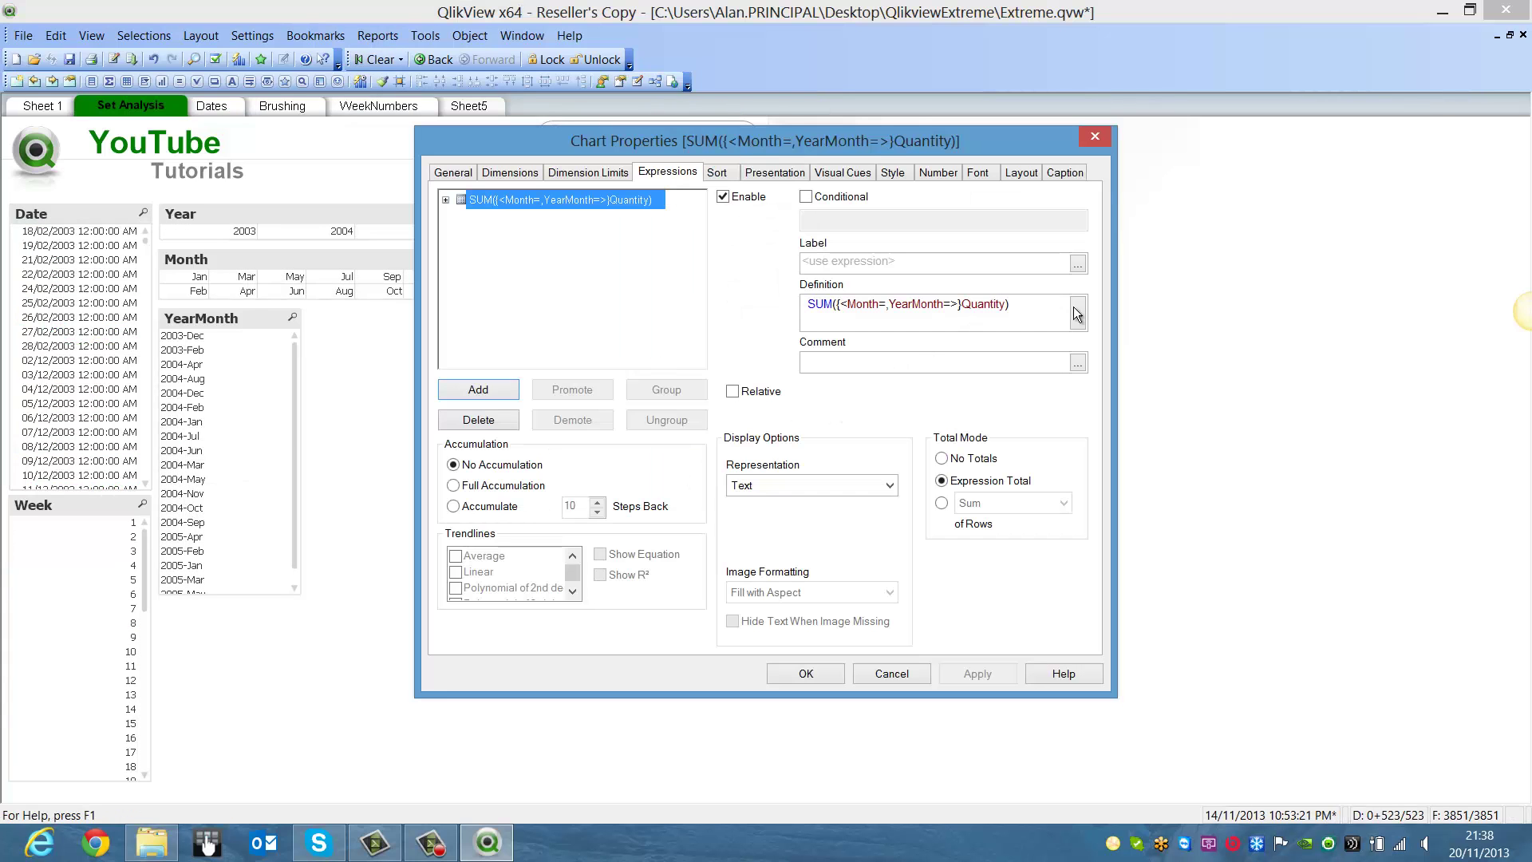
{"action": "left_click", "coordinate": [1077, 312]}
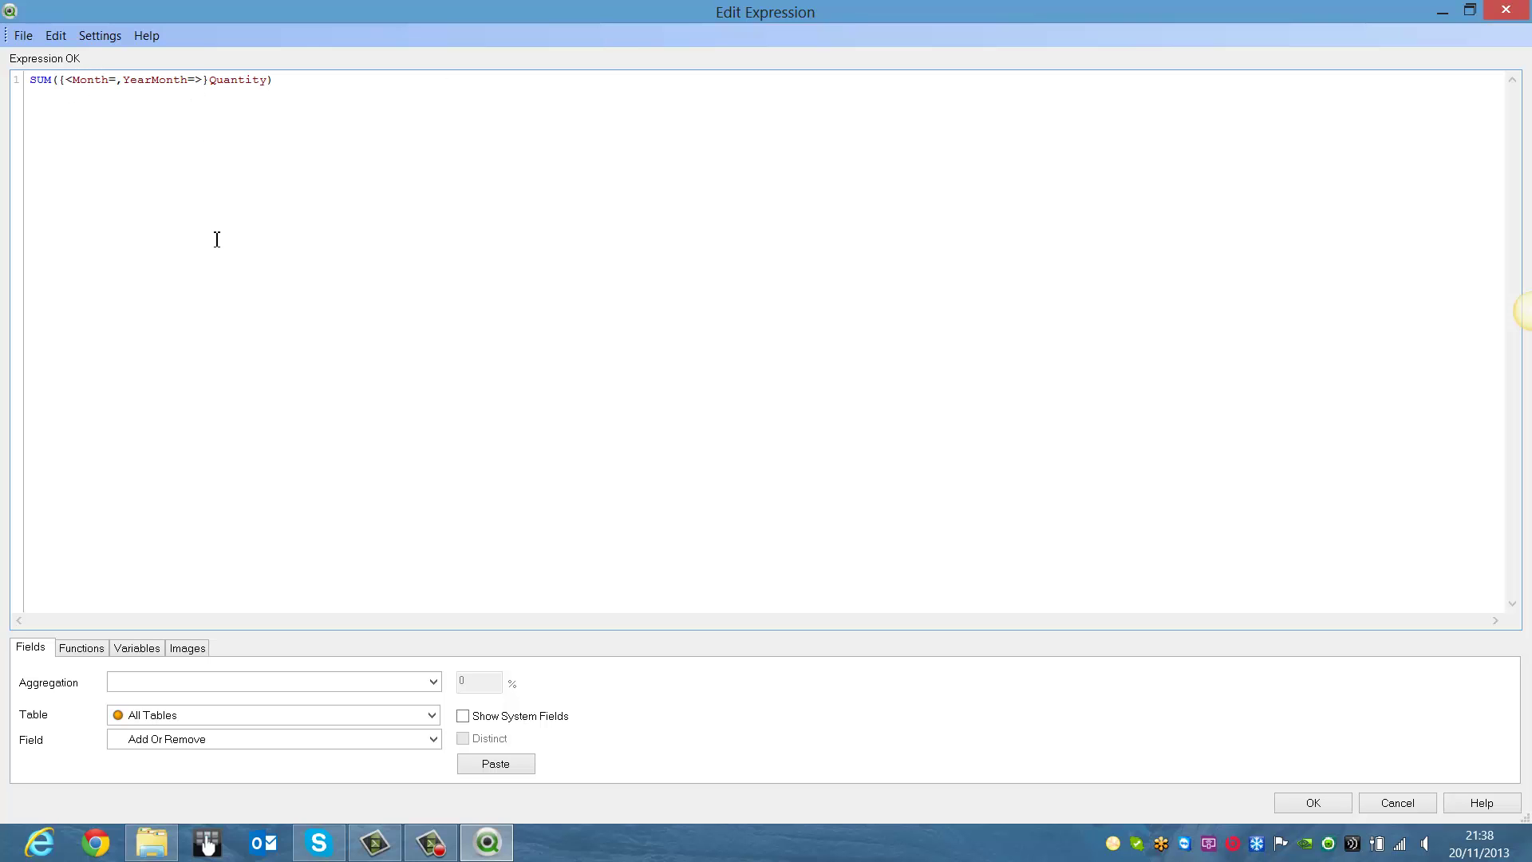
{"action": "type", "text": ",Week"}
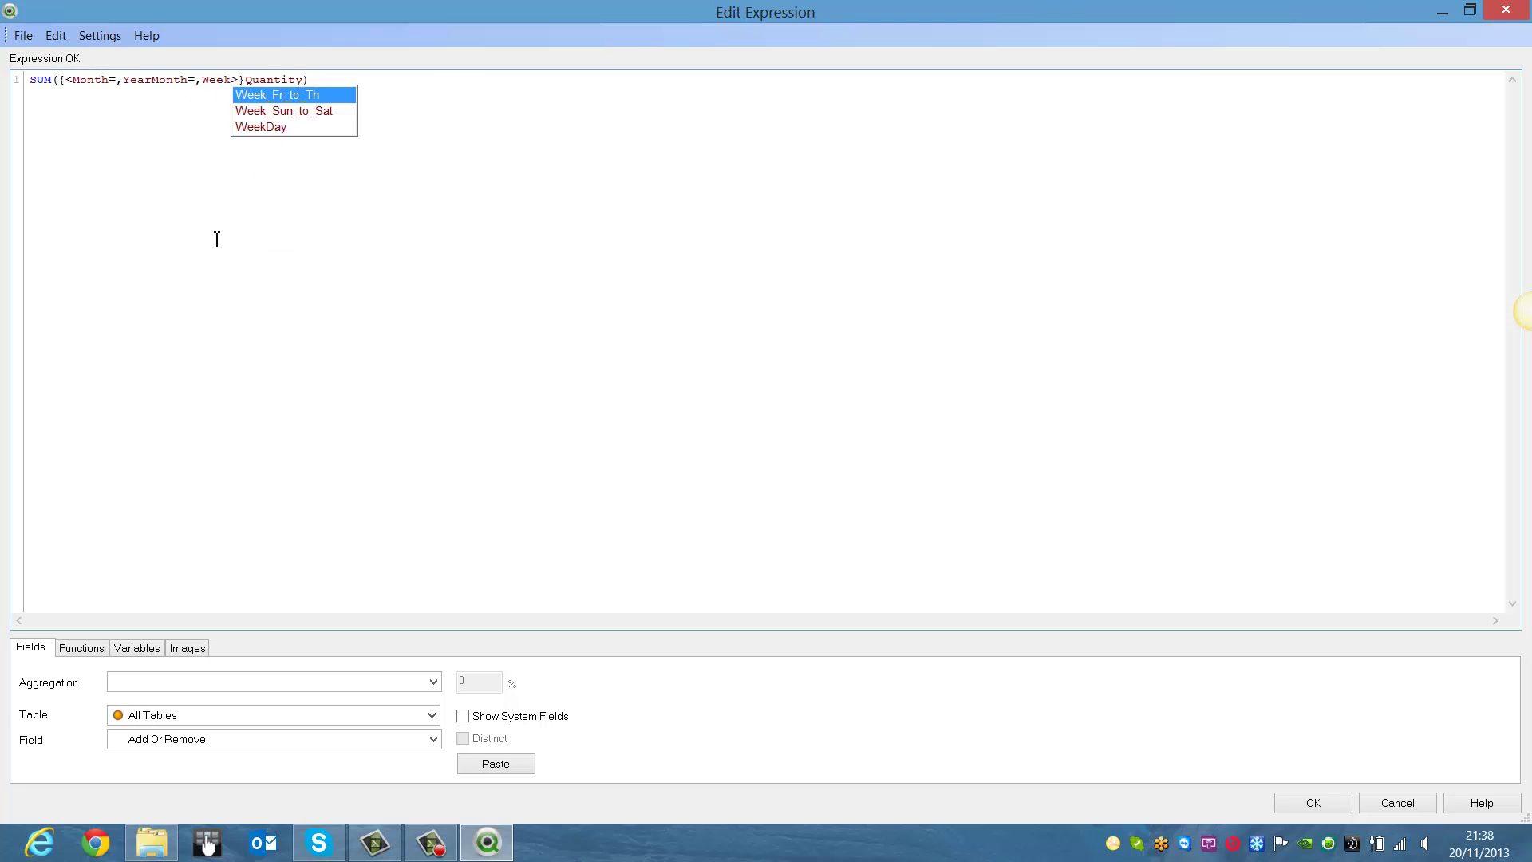
{"action": "type", "text": "="}
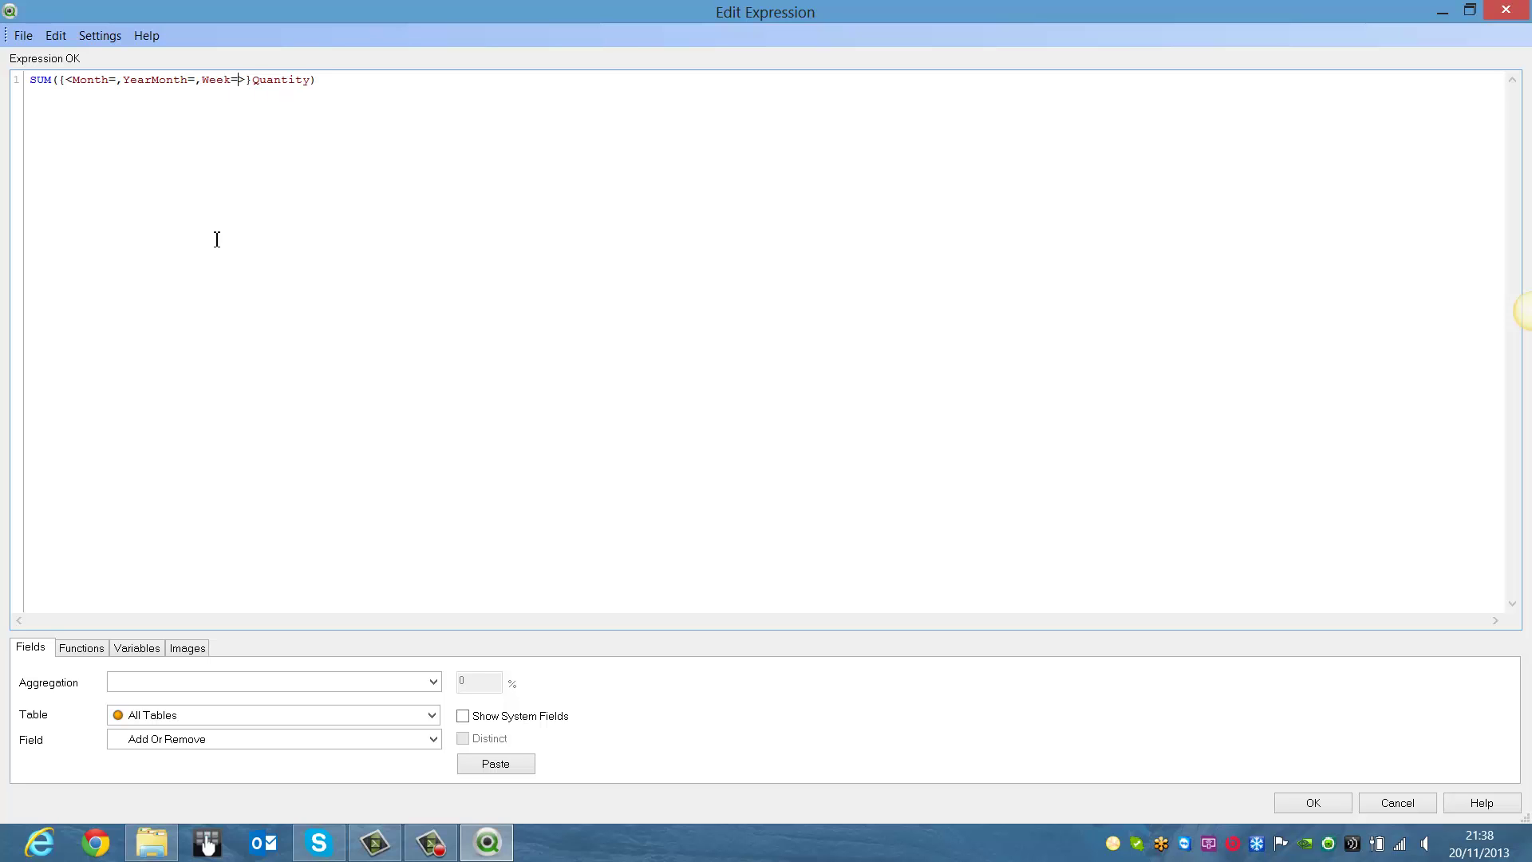
{"action": "type", "text": ",Year=,"}
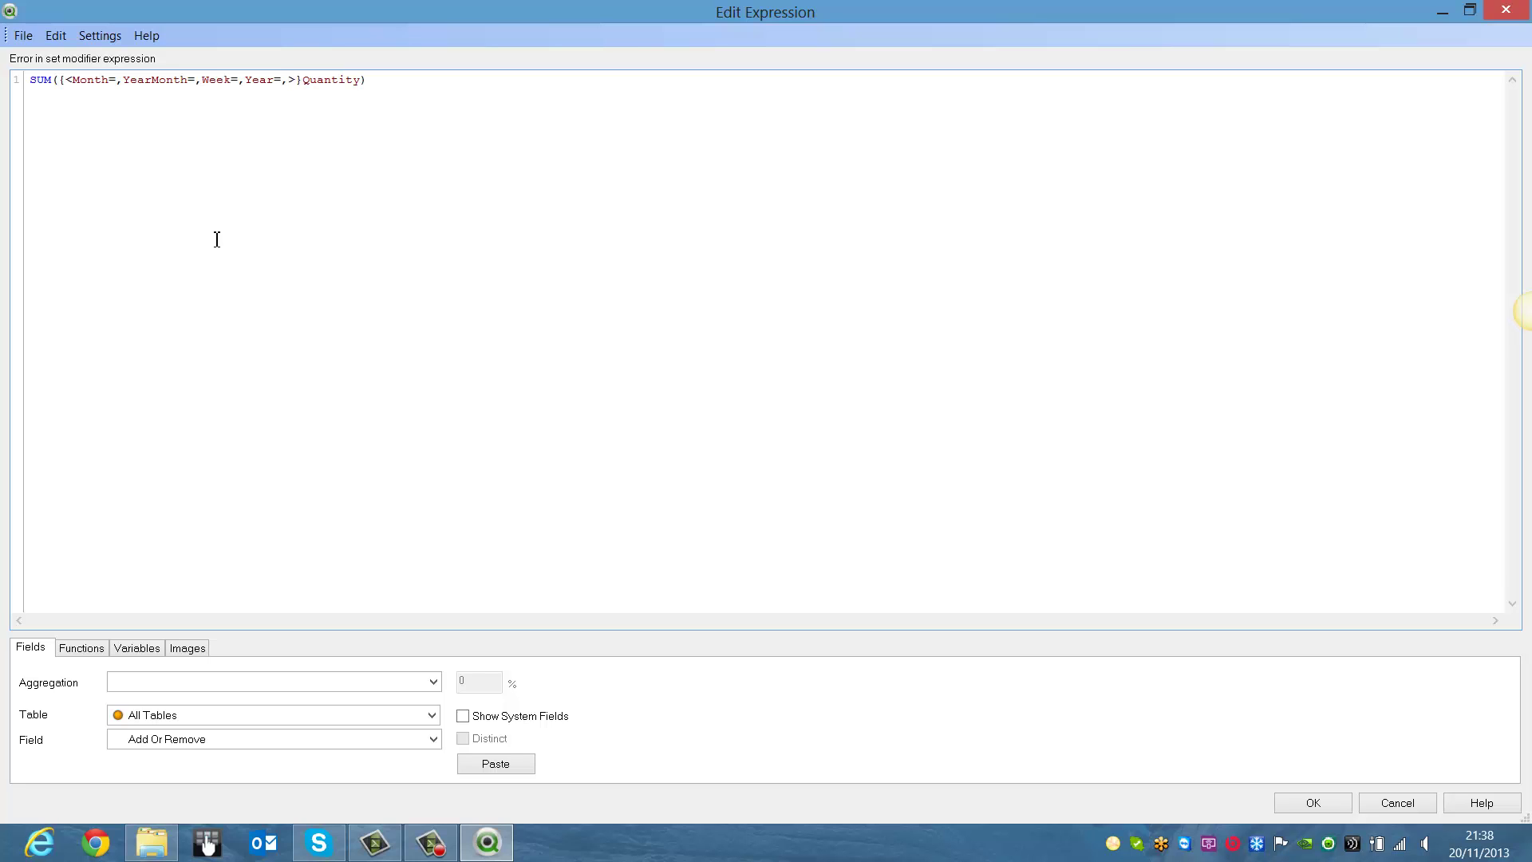
{"action": "type", "text": "Date="}
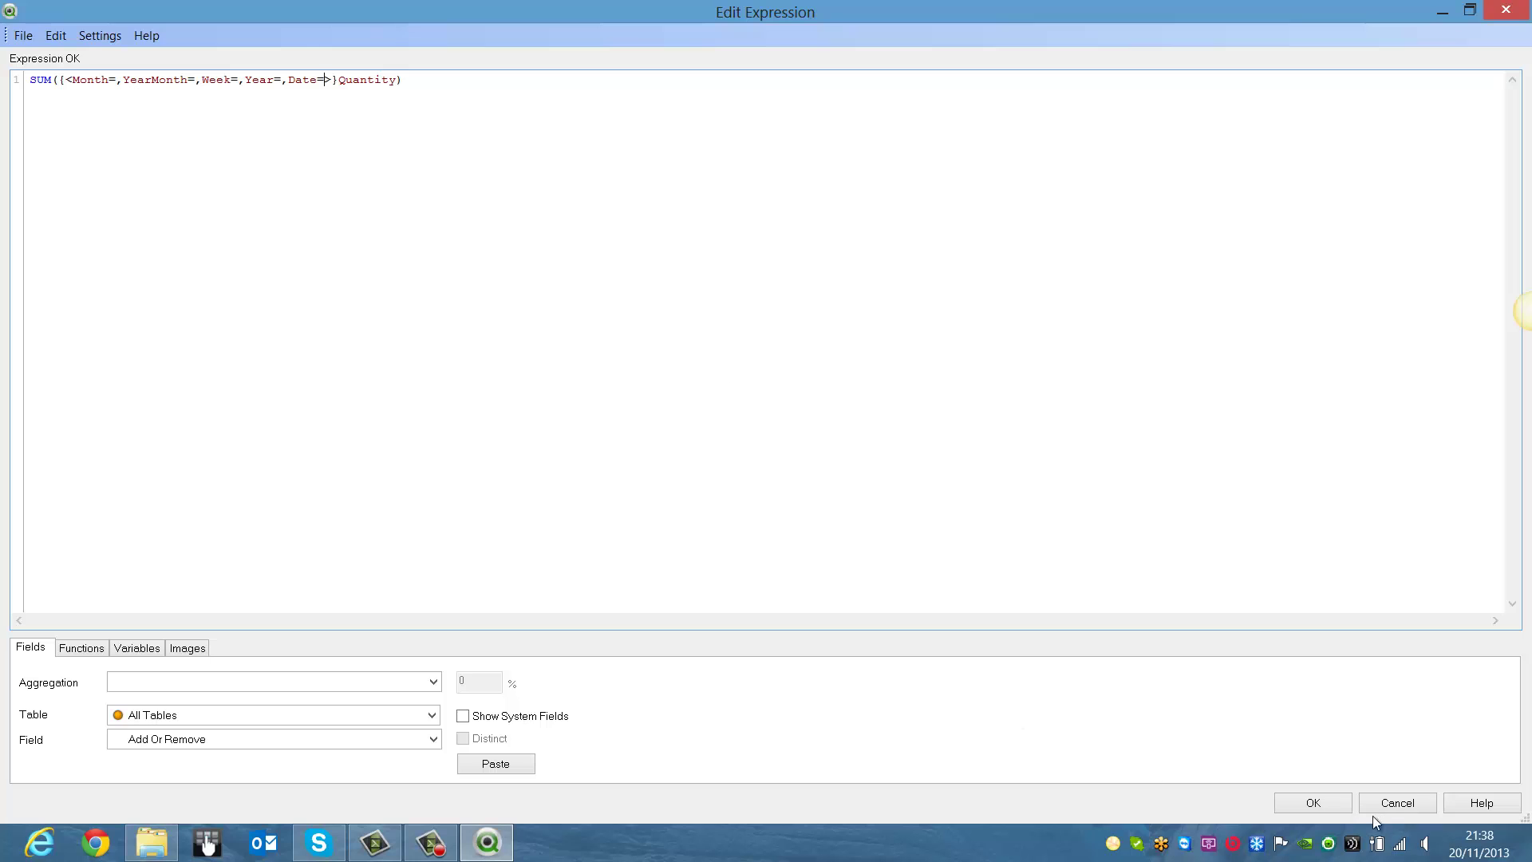
{"action": "left_click", "coordinate": [1319, 802]}
{"action": "left_click", "coordinate": [797, 670]}
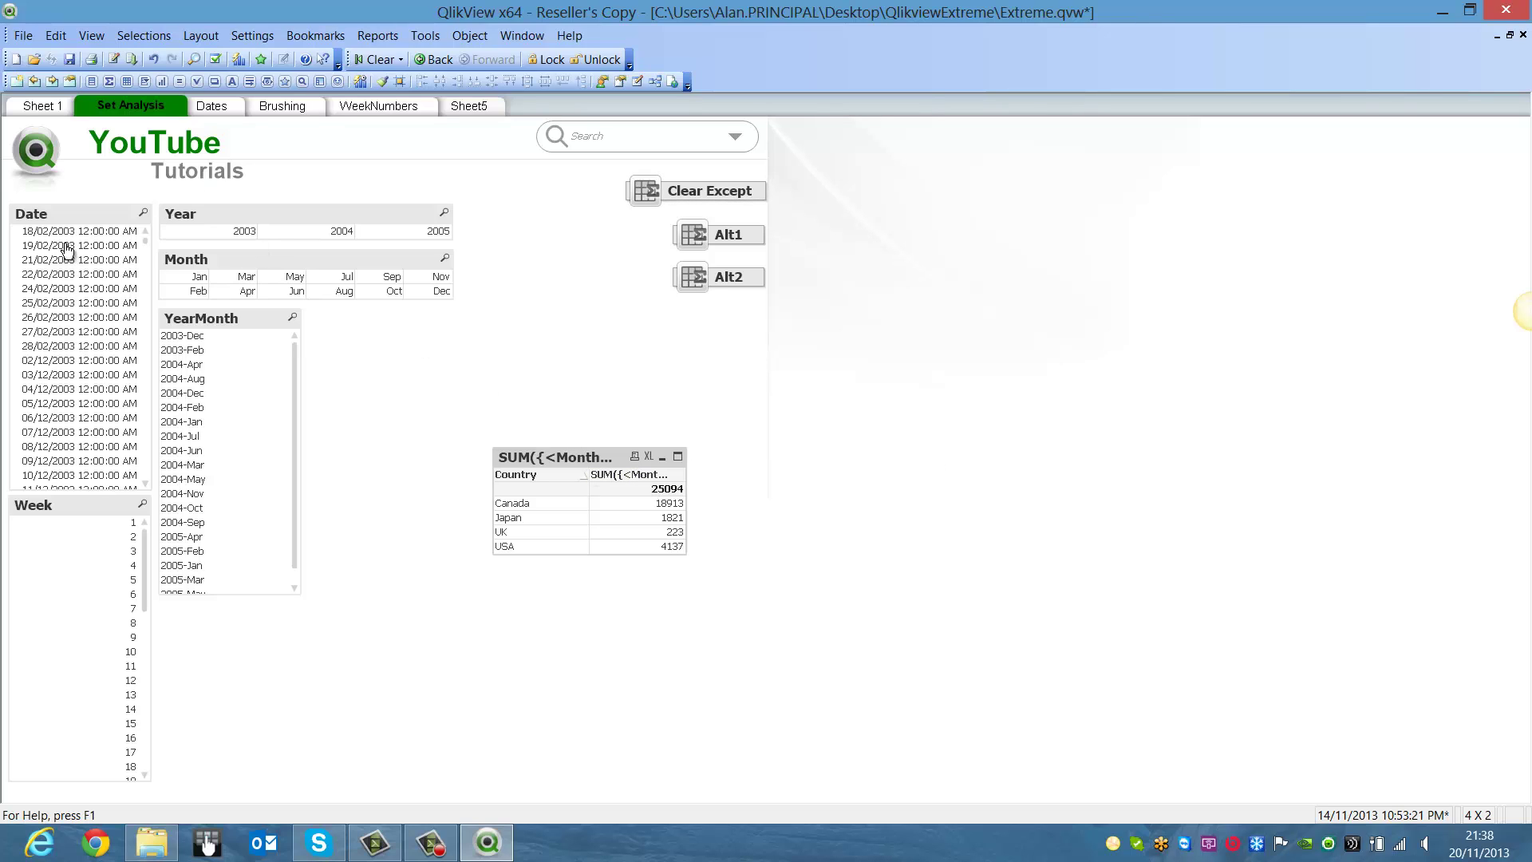
Select dates 18/02–27/02/2003, Month Feb, YearMonth 2003-Feb, then Year 2004
{"action": "left_click_drag", "start_coordinate": [58, 240], "coordinate": [64, 331]}
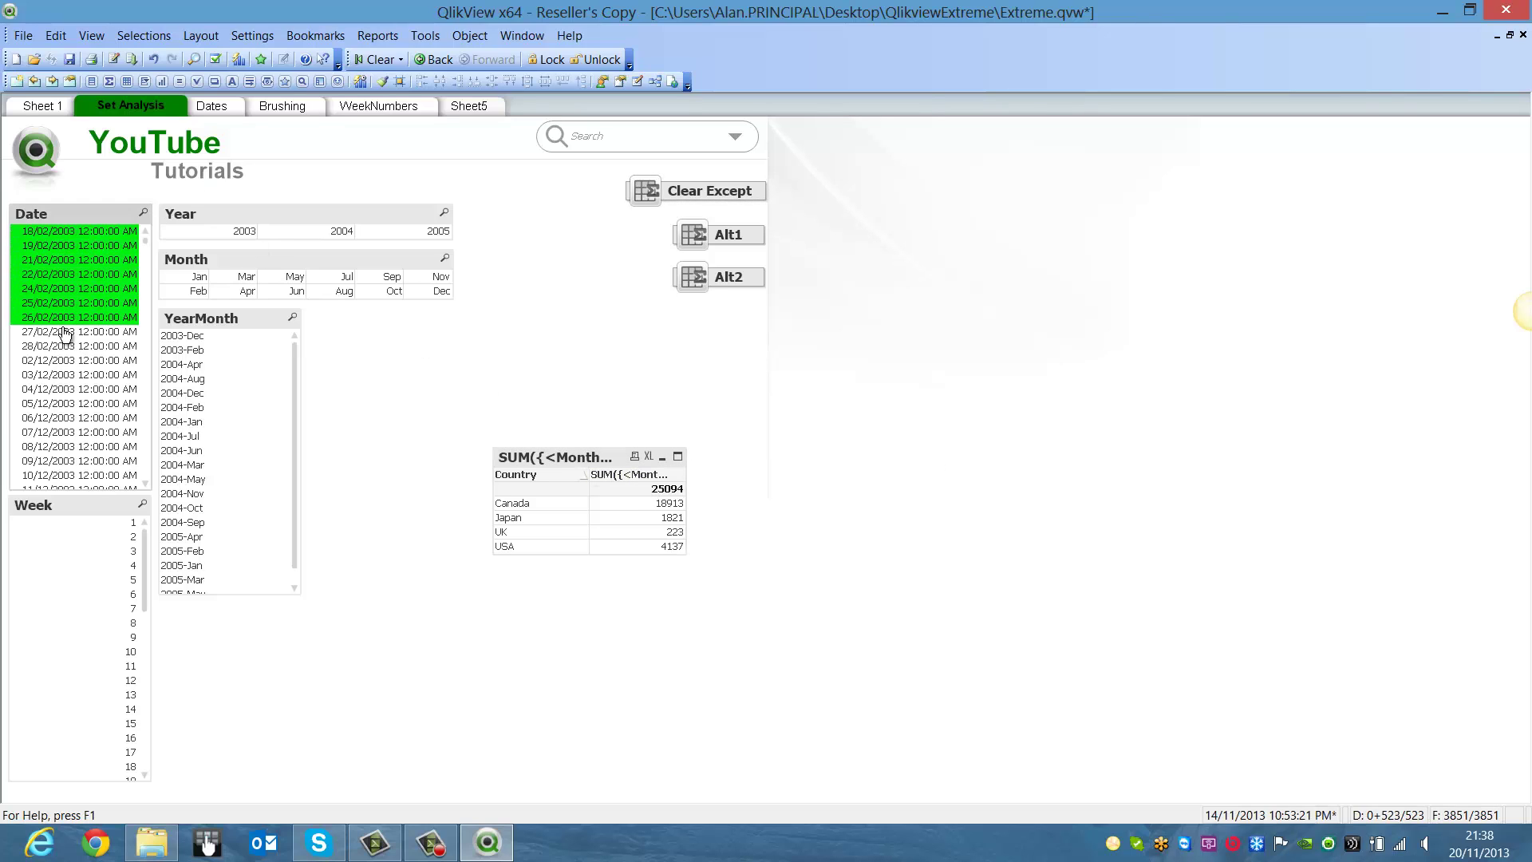
{"action": "left_click", "coordinate": [189, 291]}
{"action": "left_click", "coordinate": [209, 335]}
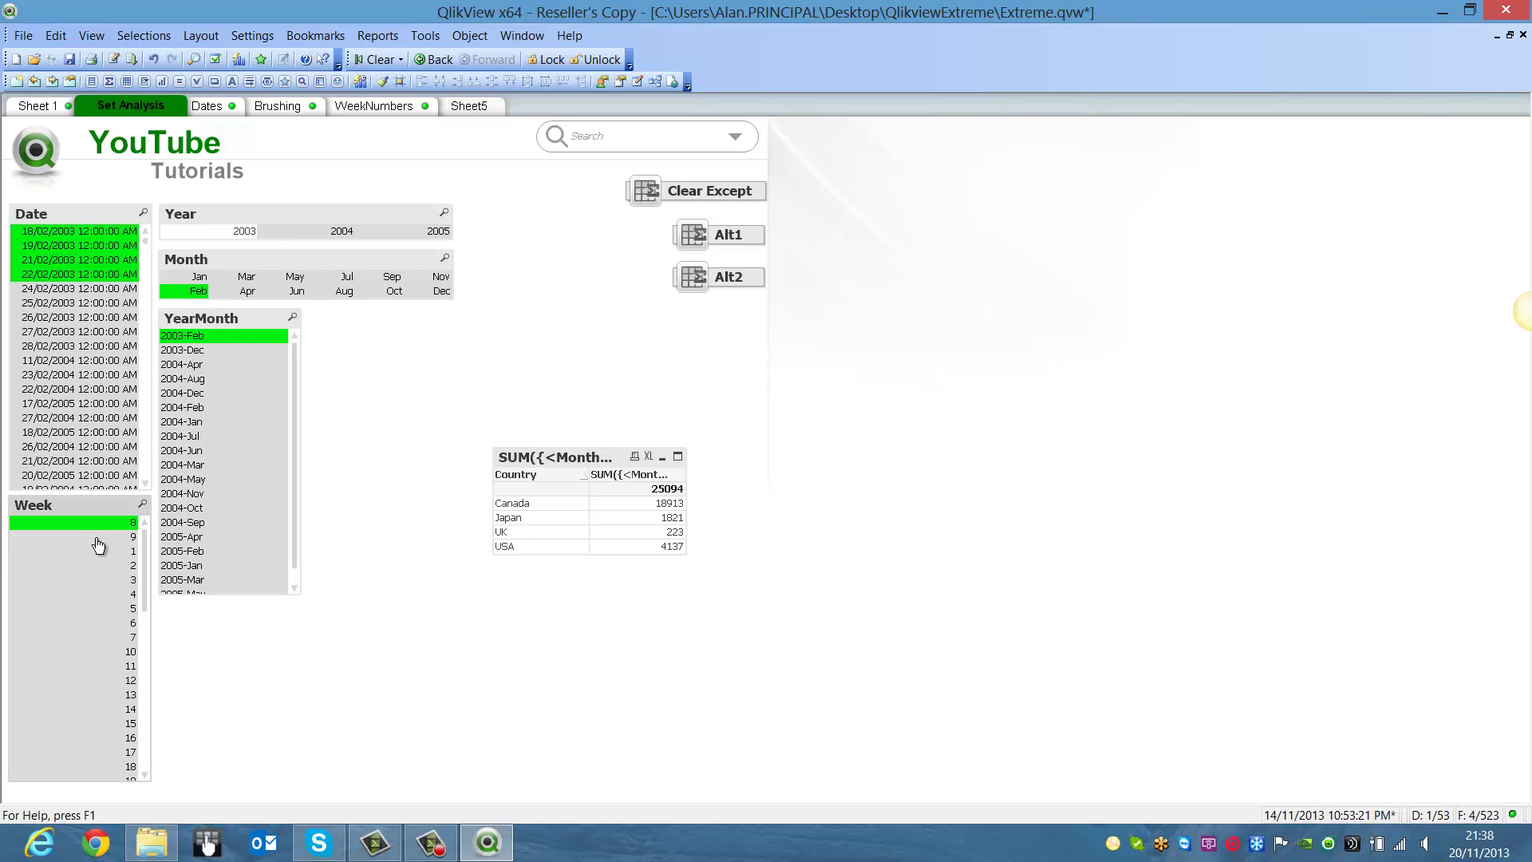
{"action": "left_click", "coordinate": [335, 231]}
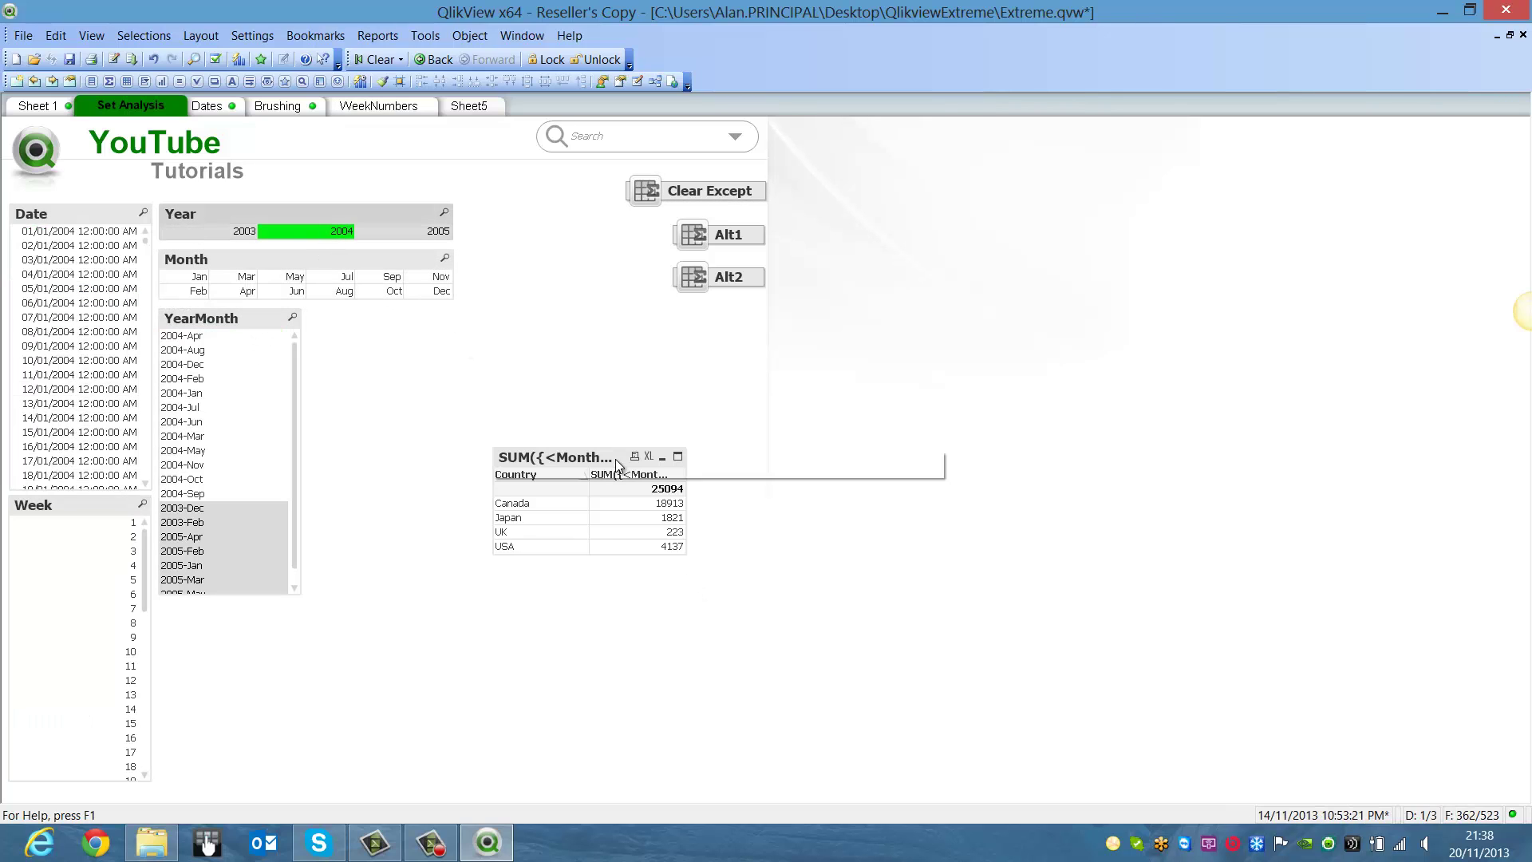